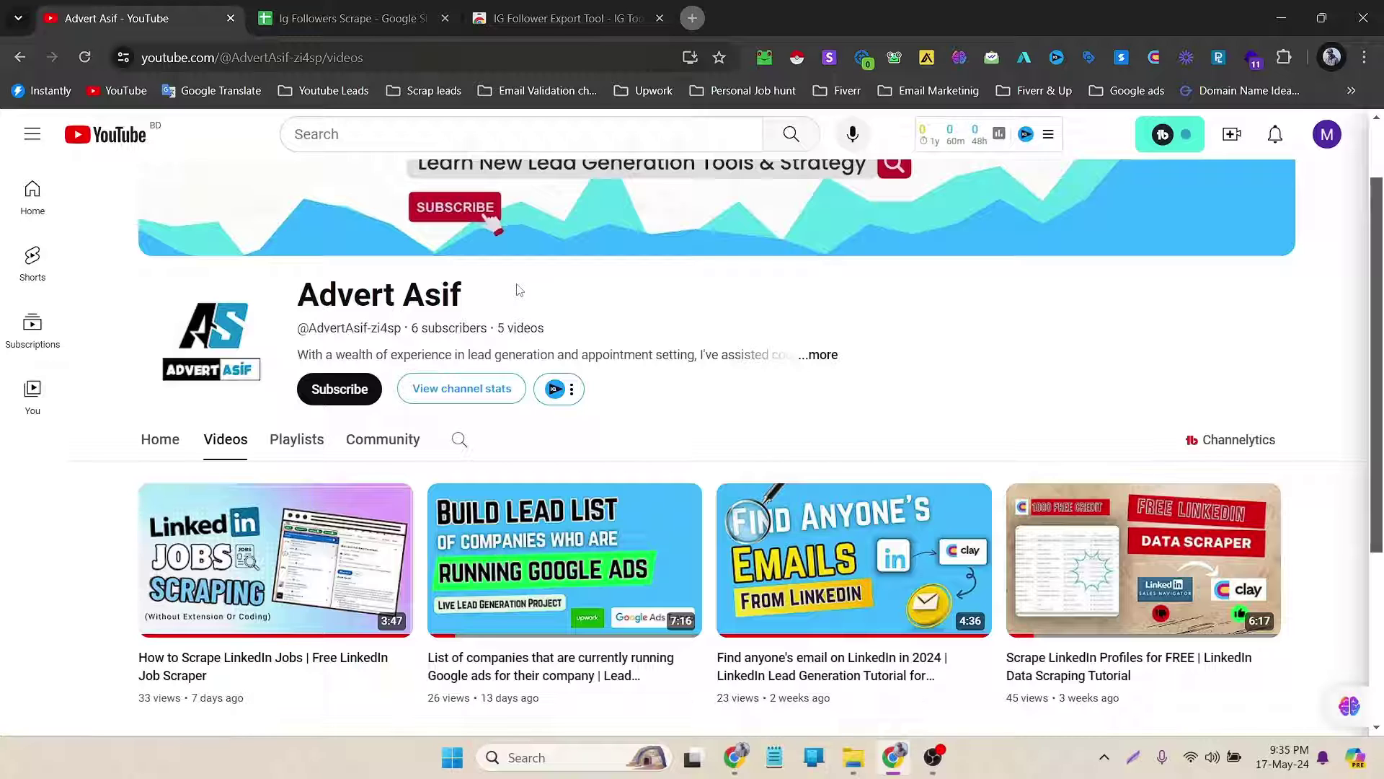
Step: Leave the YouTube channel for the IG Follower Export Tool Chrome Web Store listing
click(570, 16)
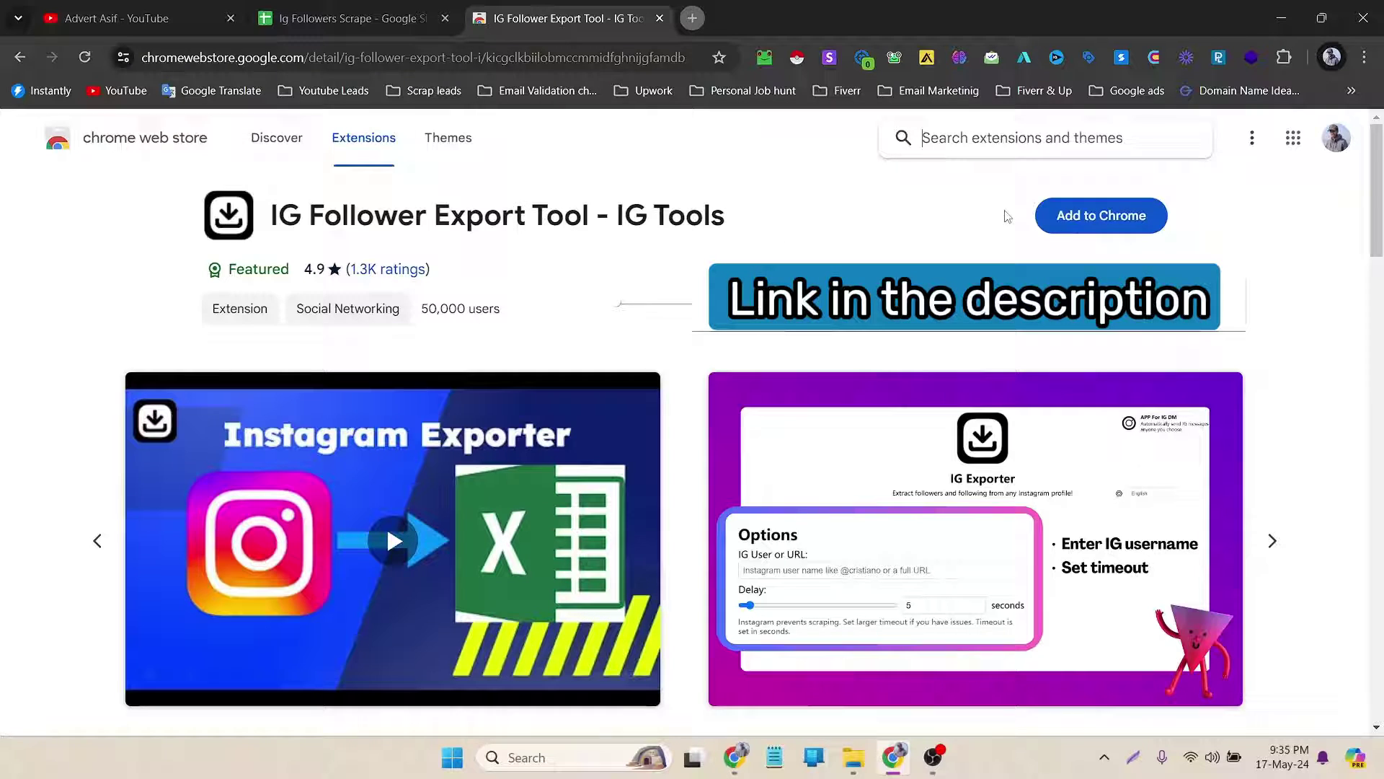
Step: Install IG Follower Export Tool via Add to Chrome and Add extension, then dismiss the notice
click(1095, 215)
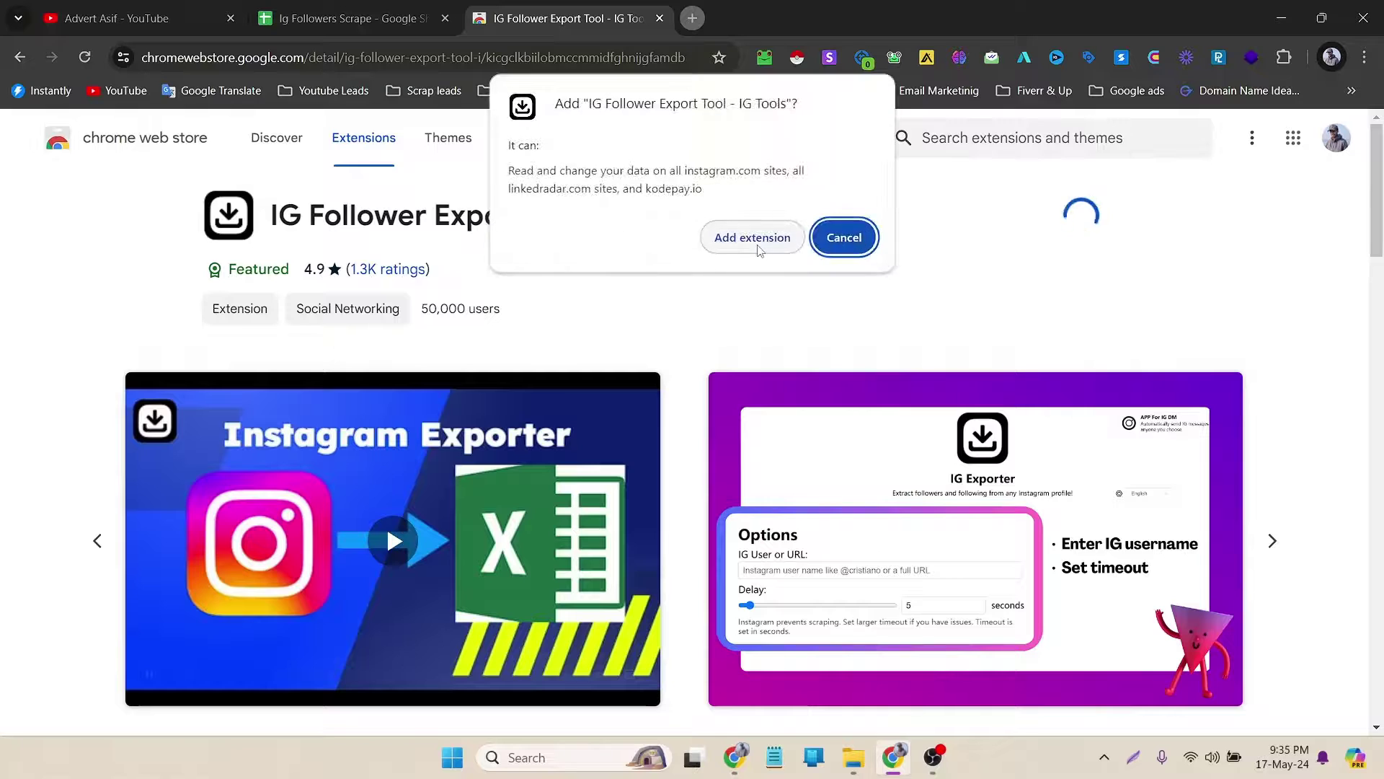
click(754, 239)
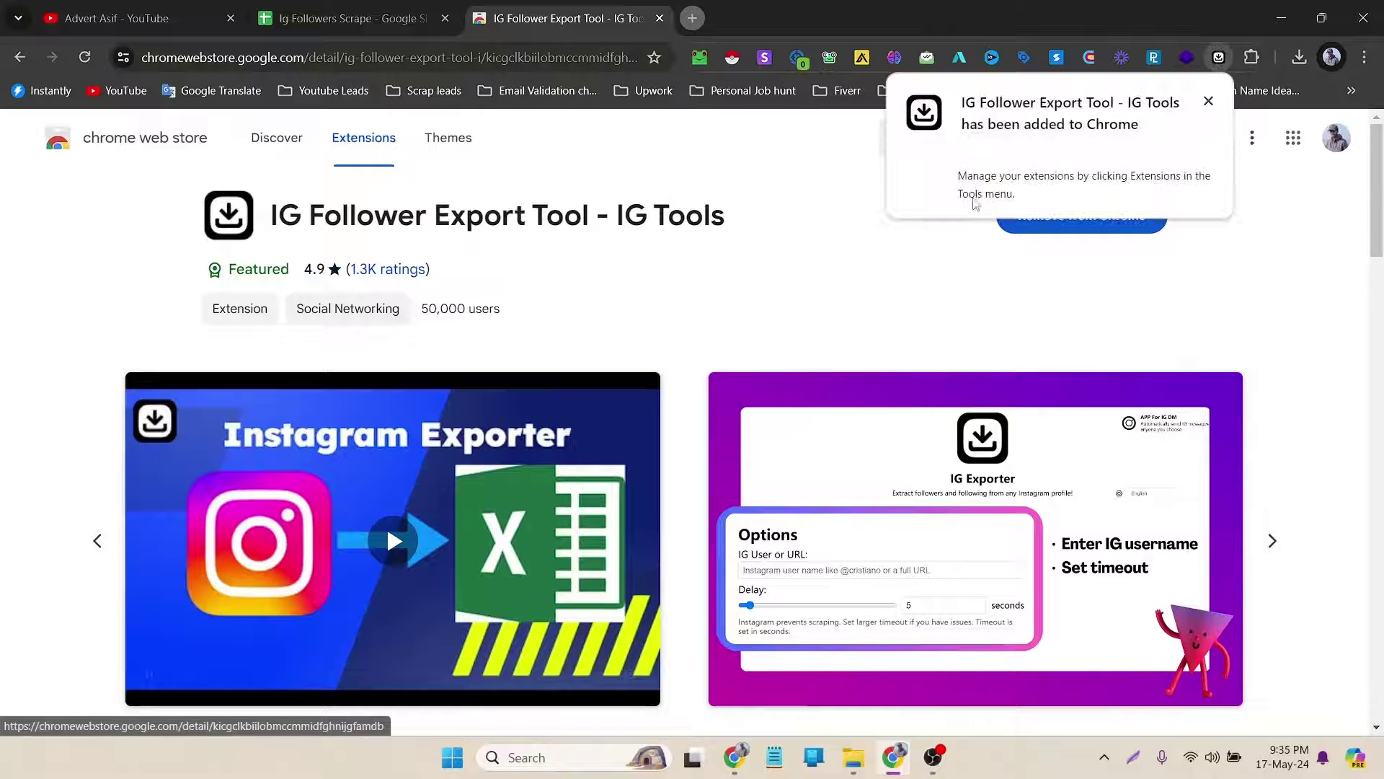
click(1208, 101)
Step: Pin IG Follower Export Tool to the toolbar from the Extensions menu
click(1253, 58)
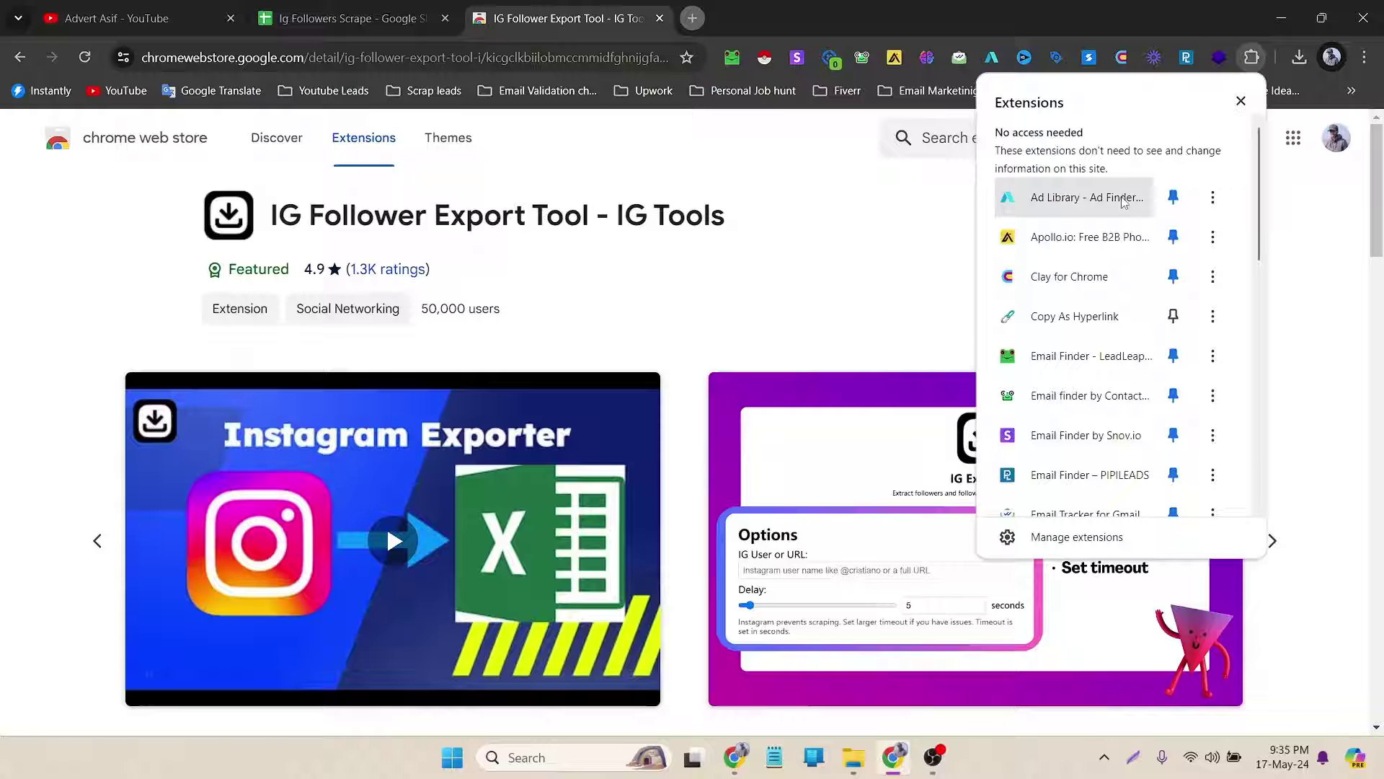
scroll(1106, 307, down, 5)
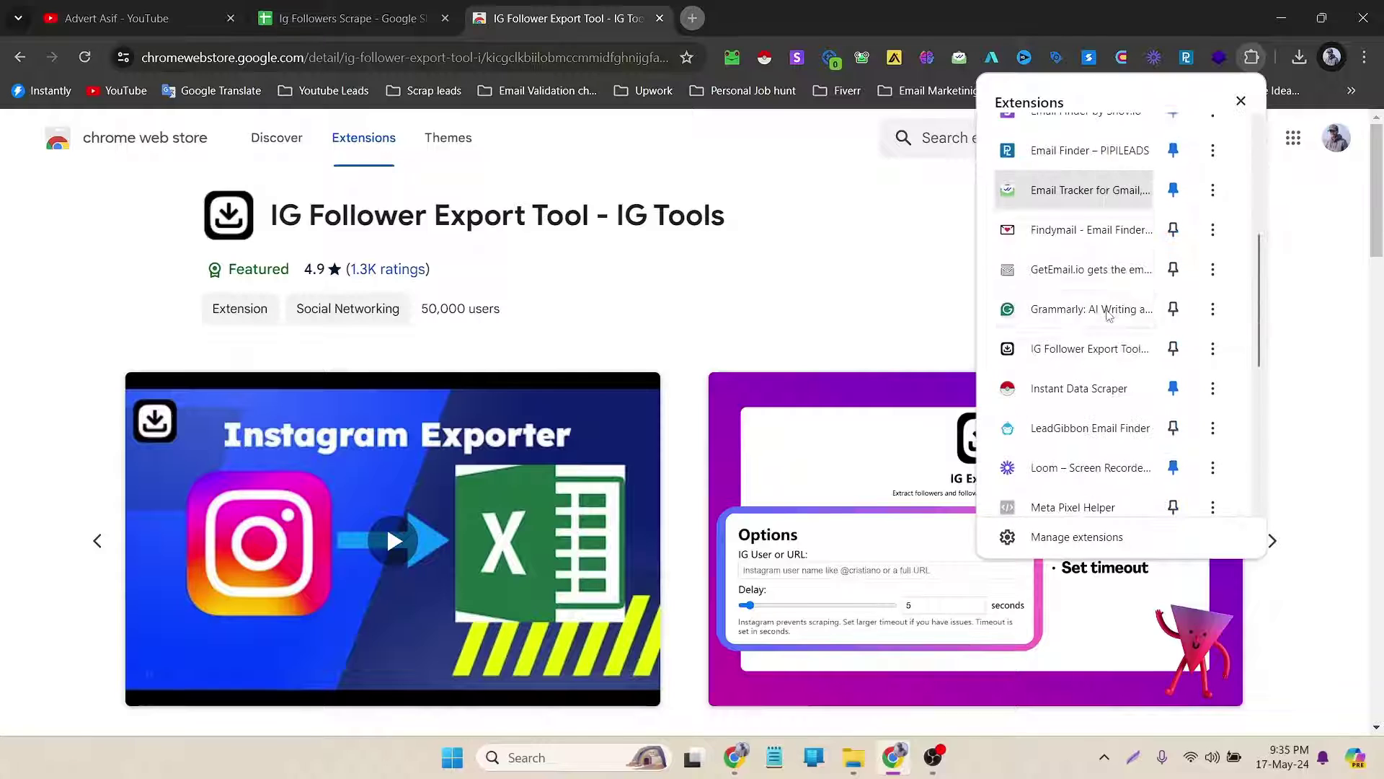
click(1173, 350)
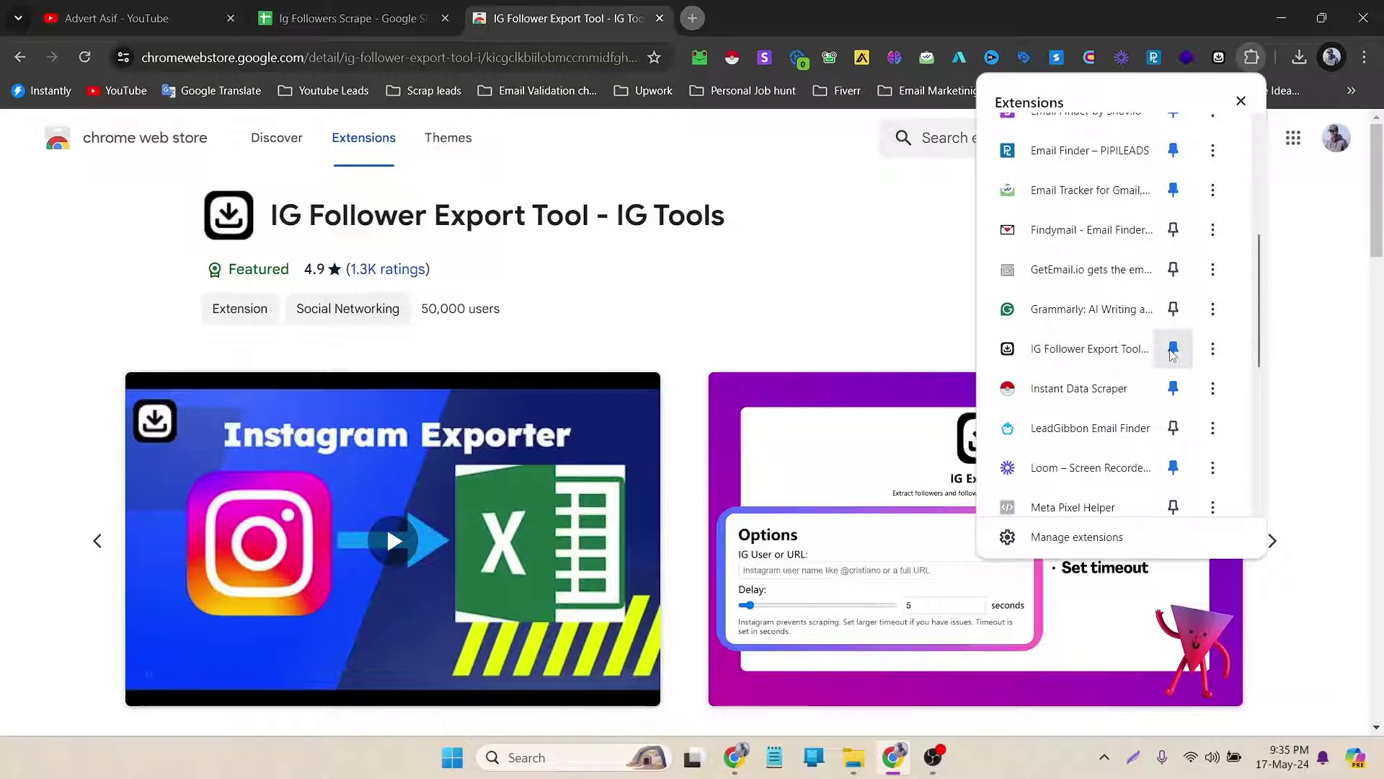
key(Escape)
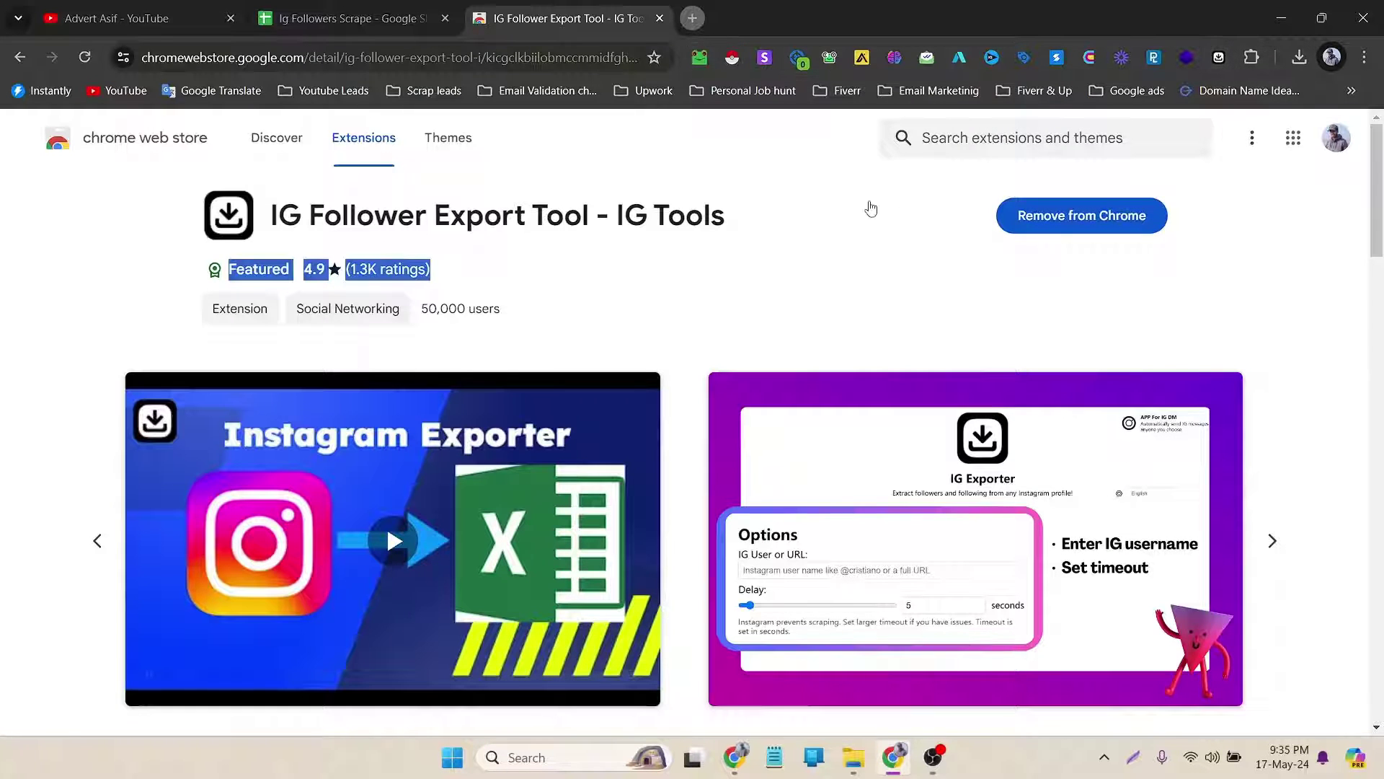
Step: Close the Web Store tab and look over the Ig Followers Scraped List sheet
click(659, 18)
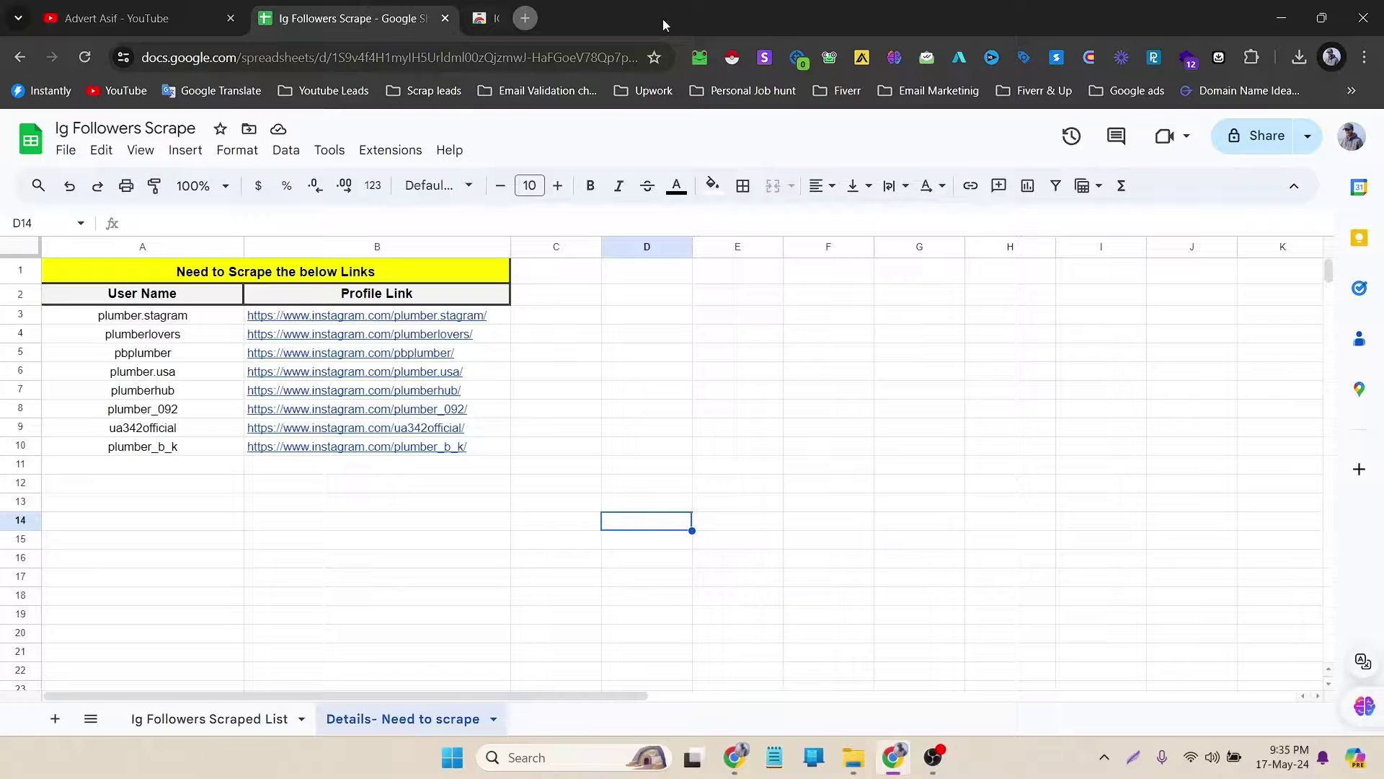
click(644, 273)
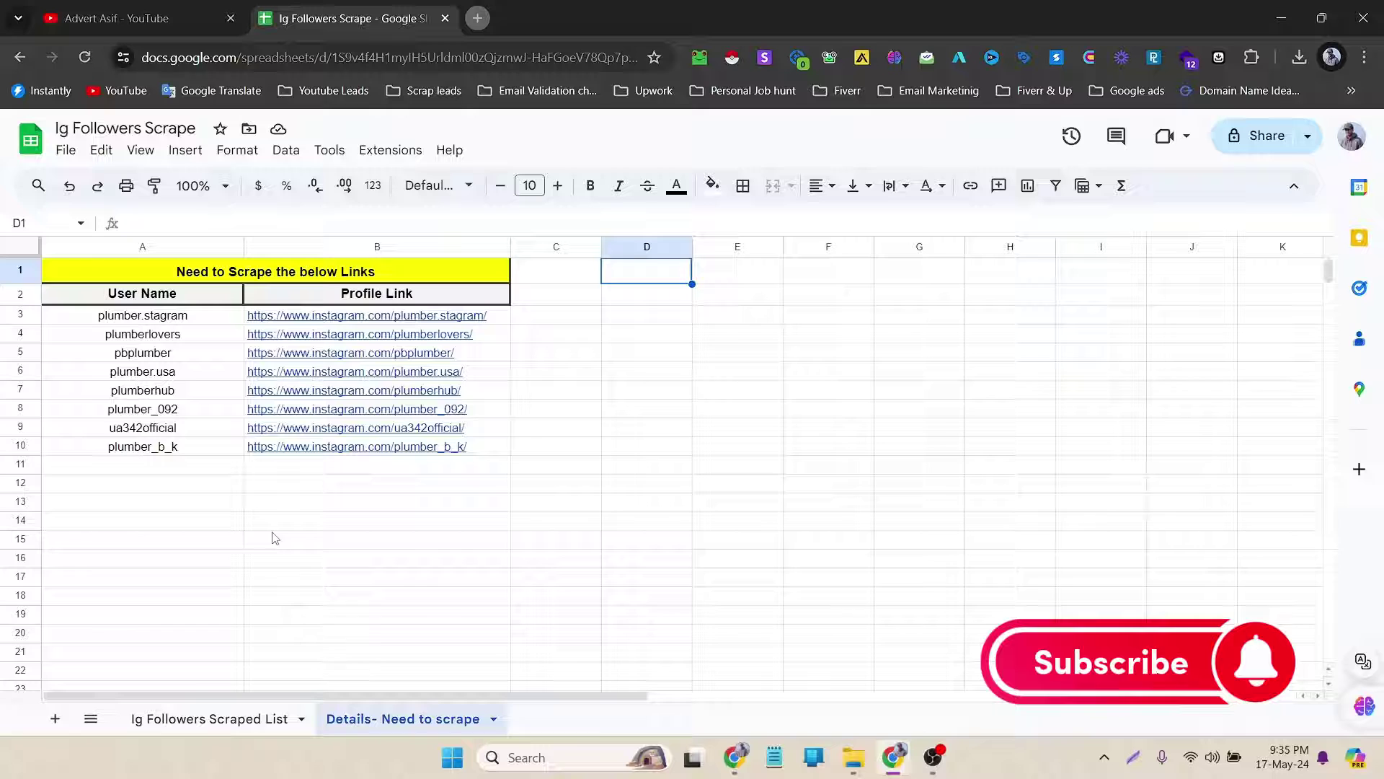
click(258, 717)
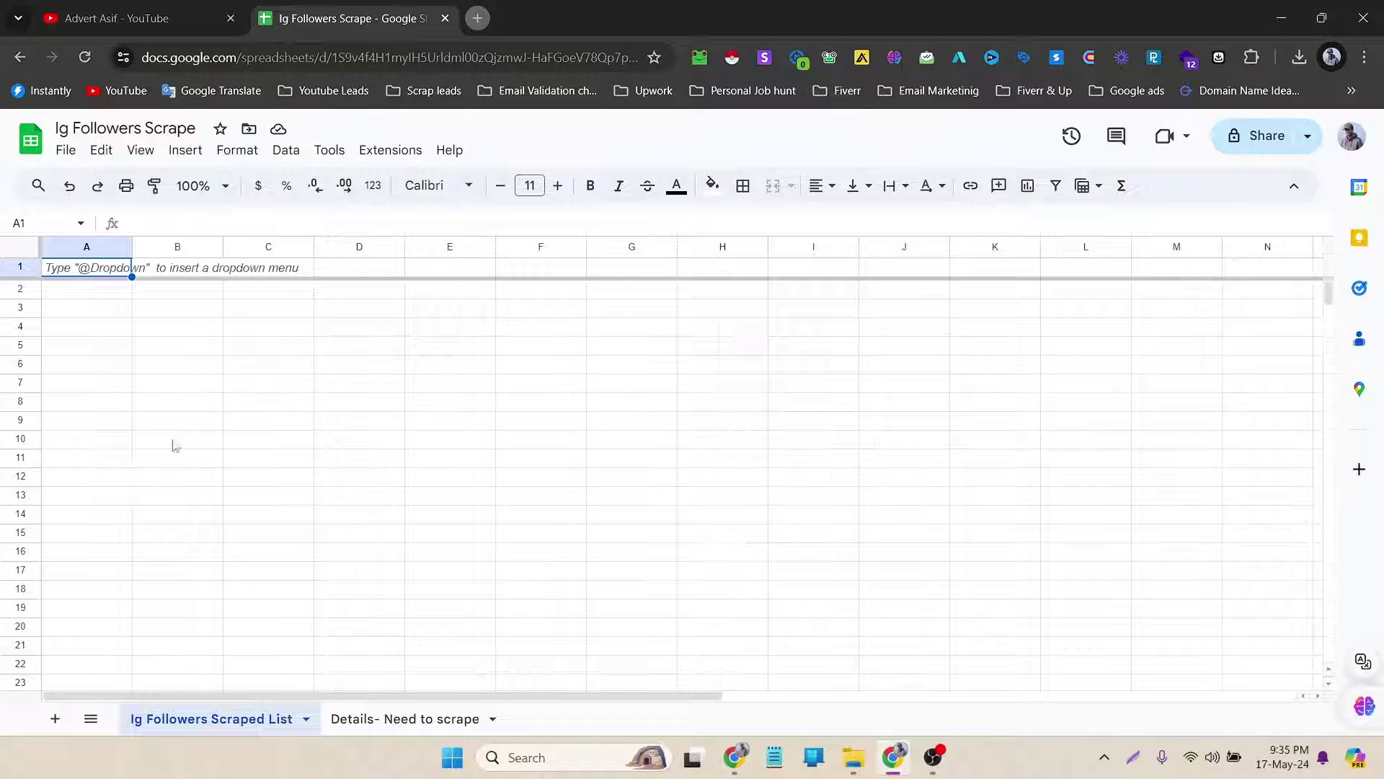
click(303, 535)
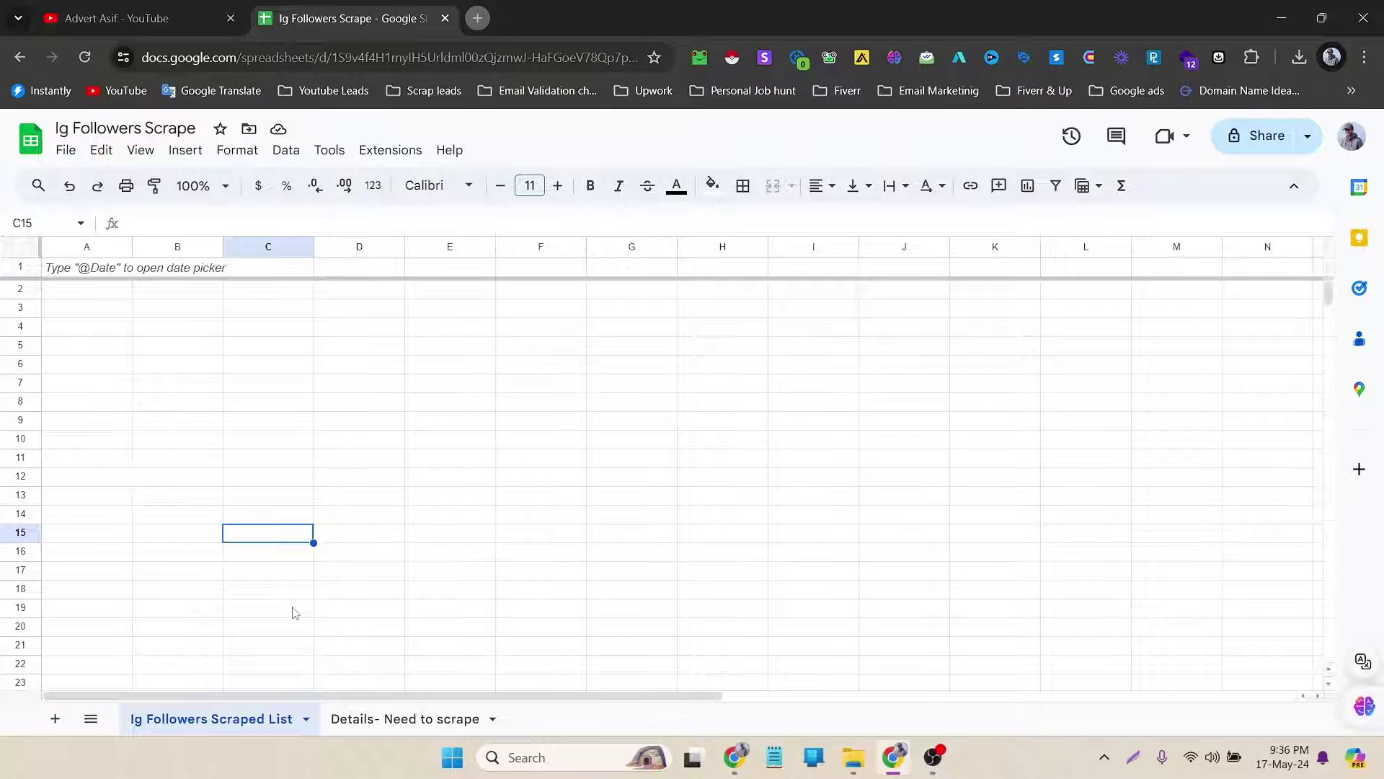
Step: Back on Details- Need to scrape, open the plumber.stagram profile link in B3
click(363, 719)
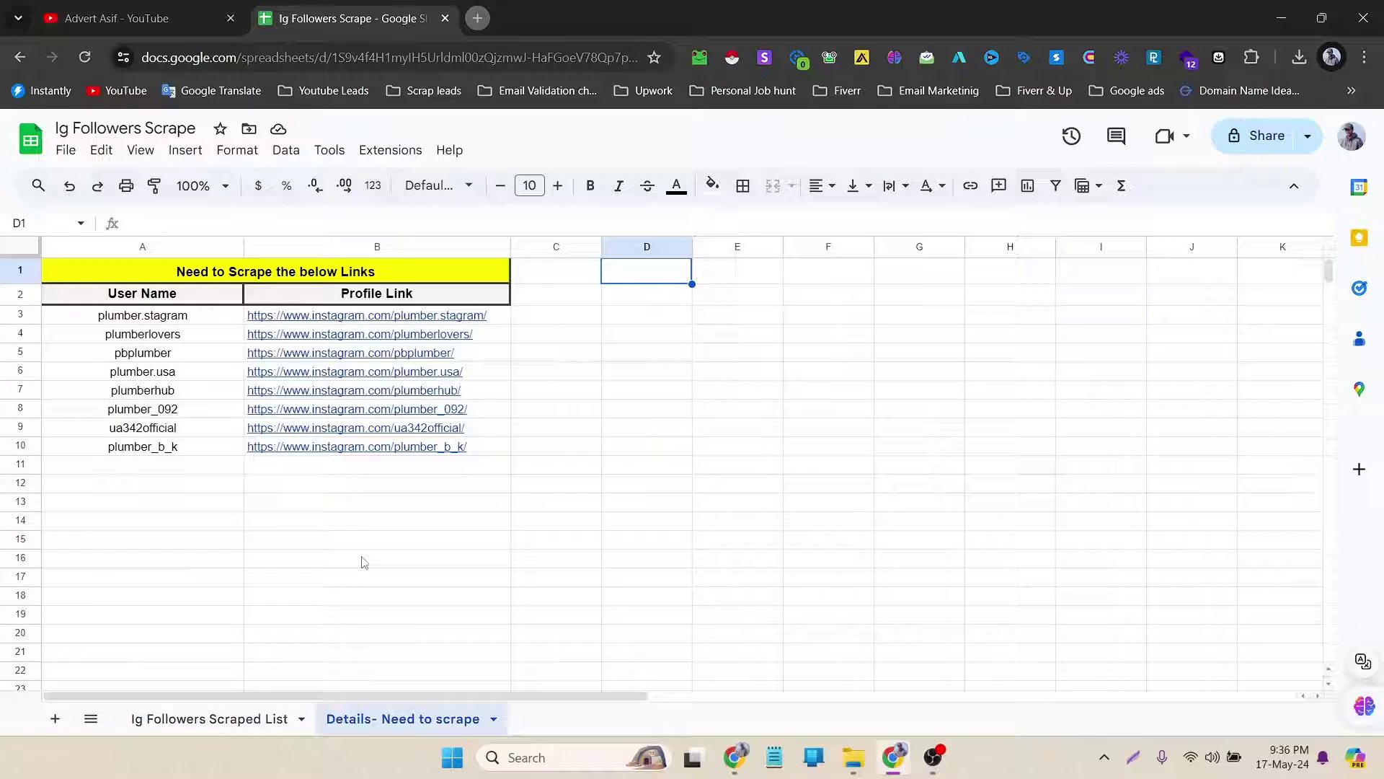
drag(203, 324, 201, 464)
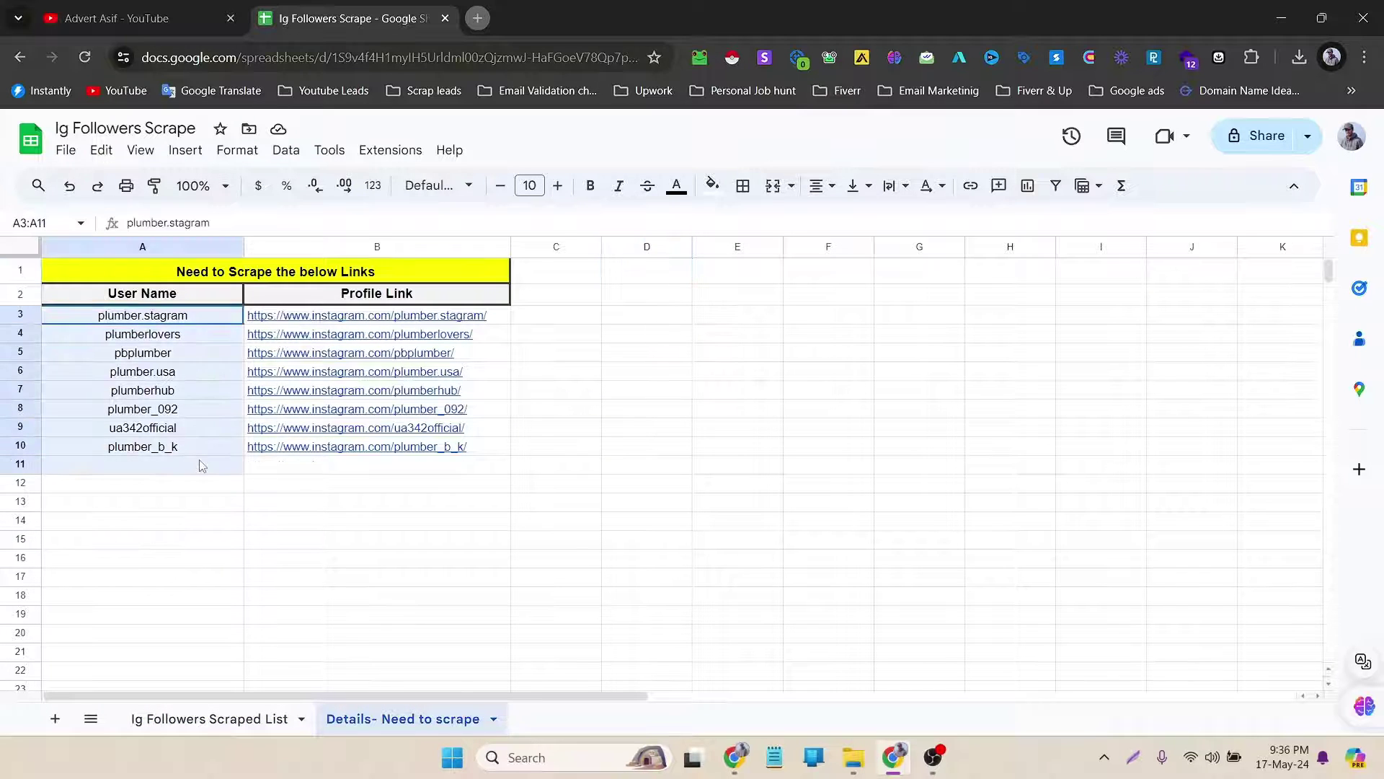
click(315, 487)
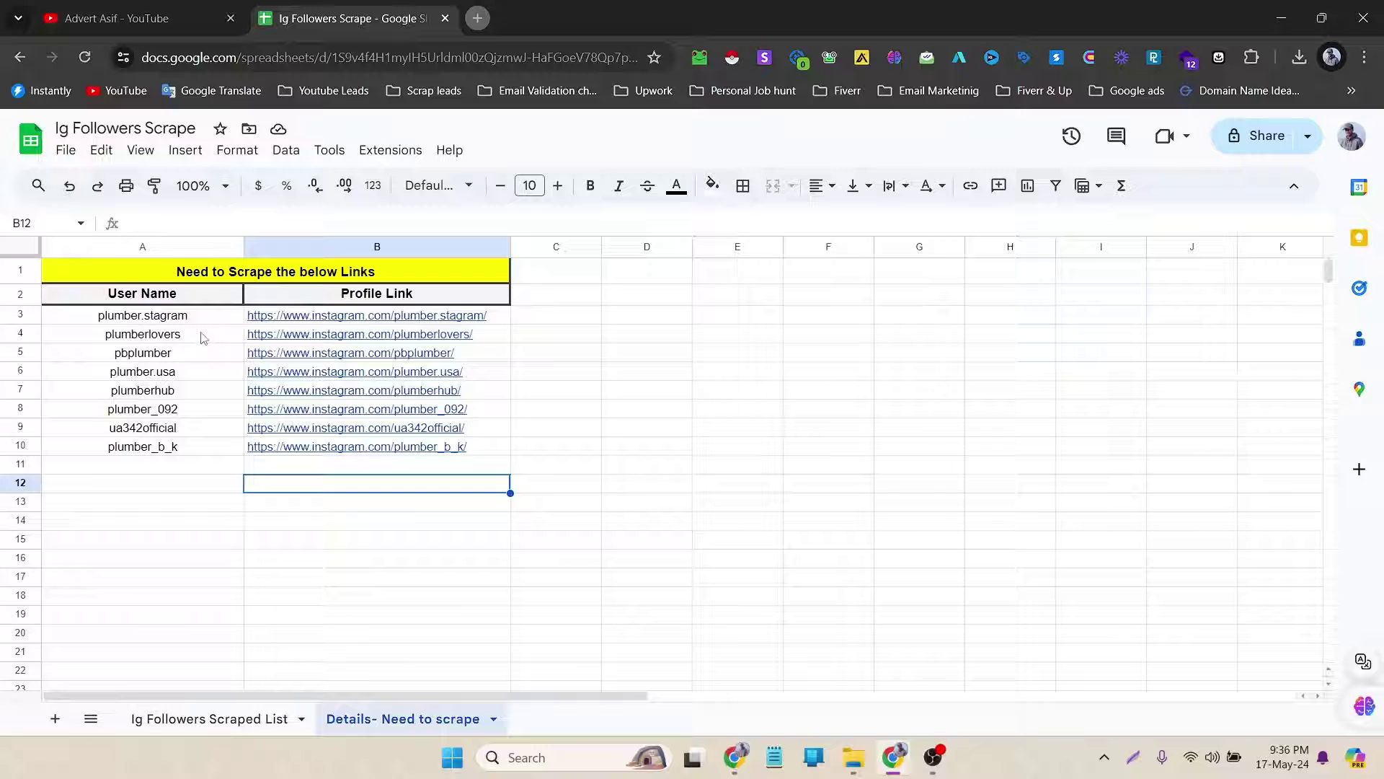
click(331, 321)
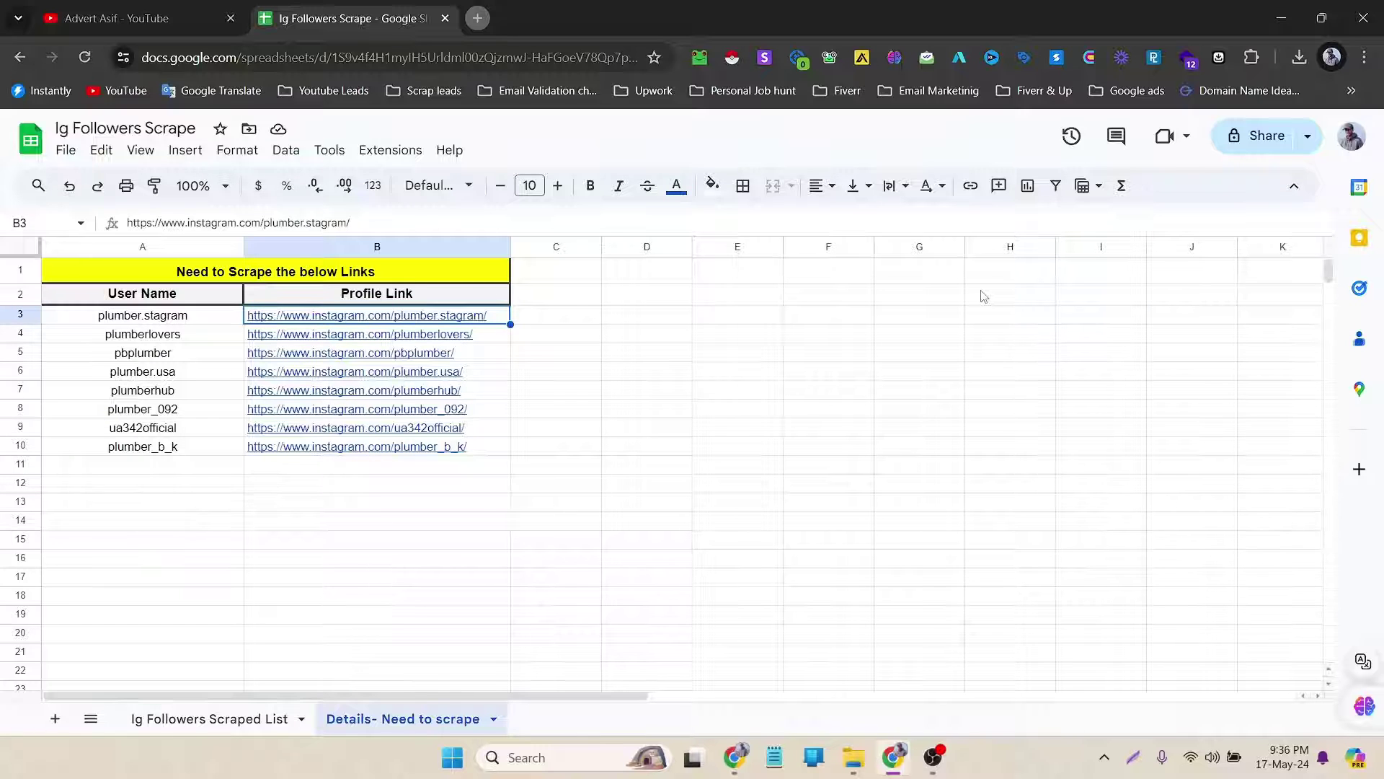
click(611, 387)
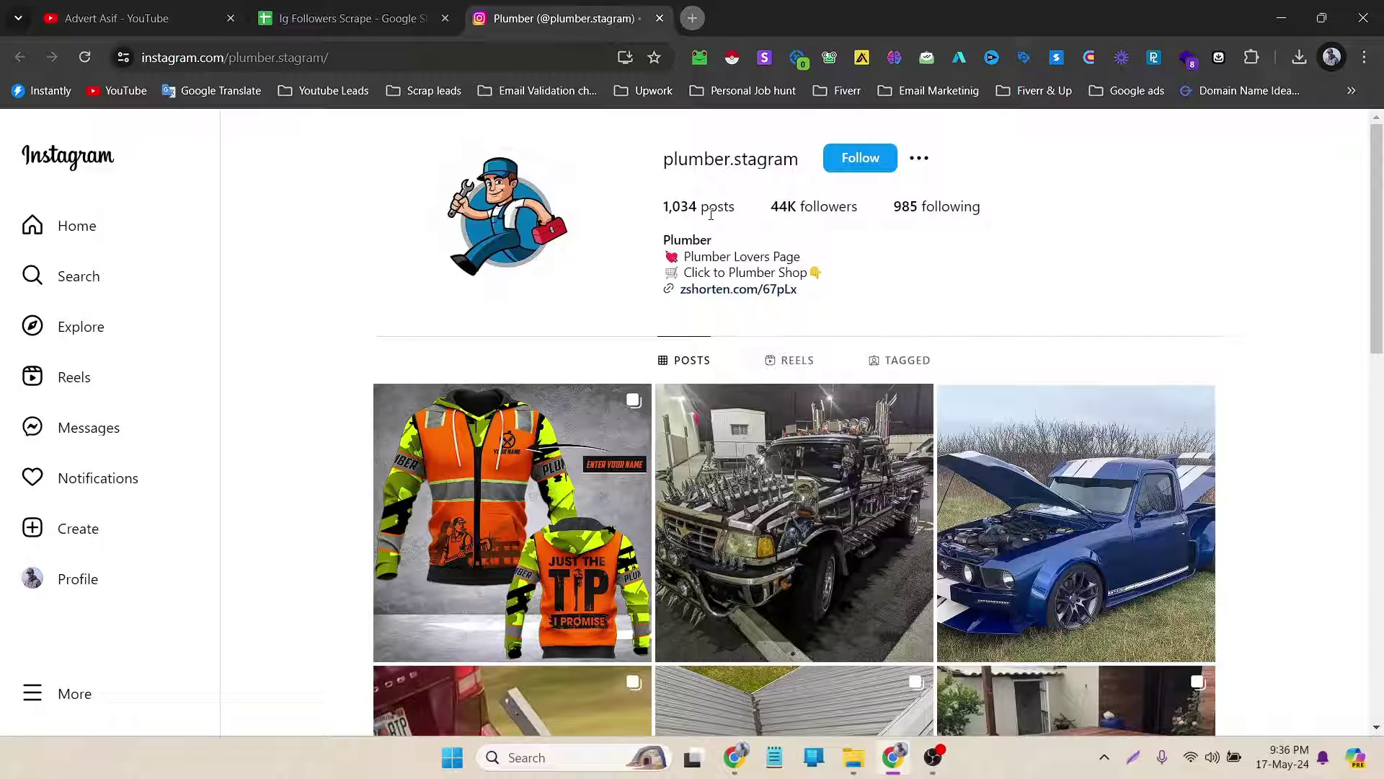
Step: Check plumber.stagram's post count and followers list, then bring up the IG Exporter panel
drag(701, 202, 662, 205)
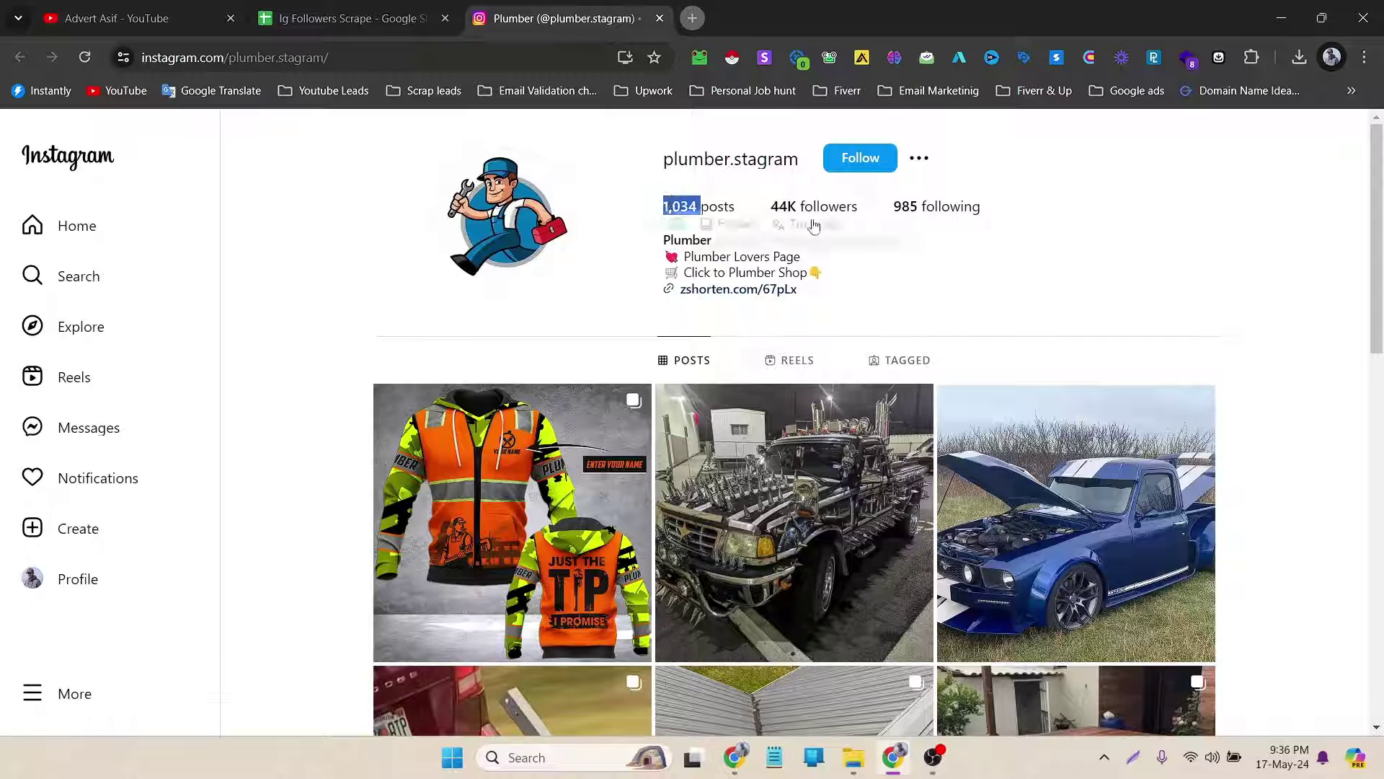
click(973, 232)
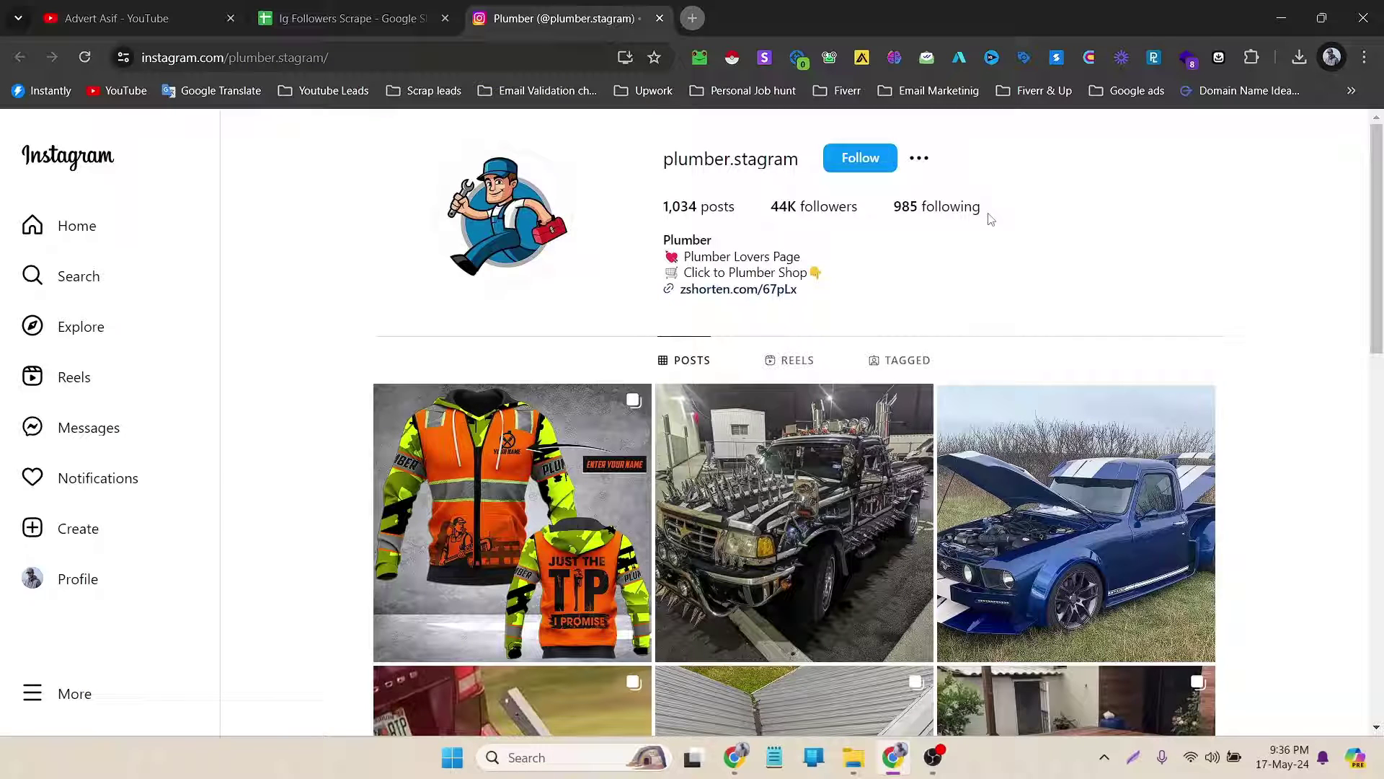
click(966, 207)
click(814, 207)
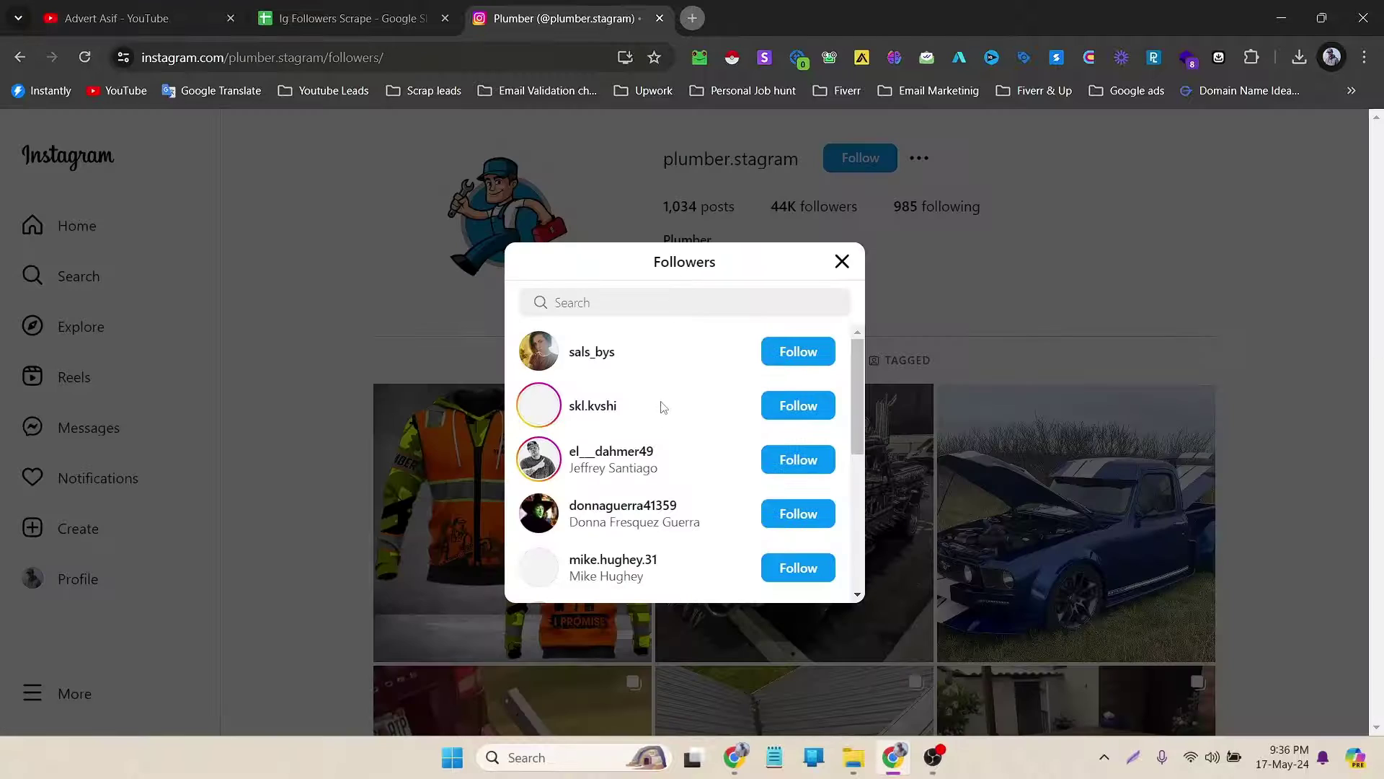
scroll(658, 397, down, 5)
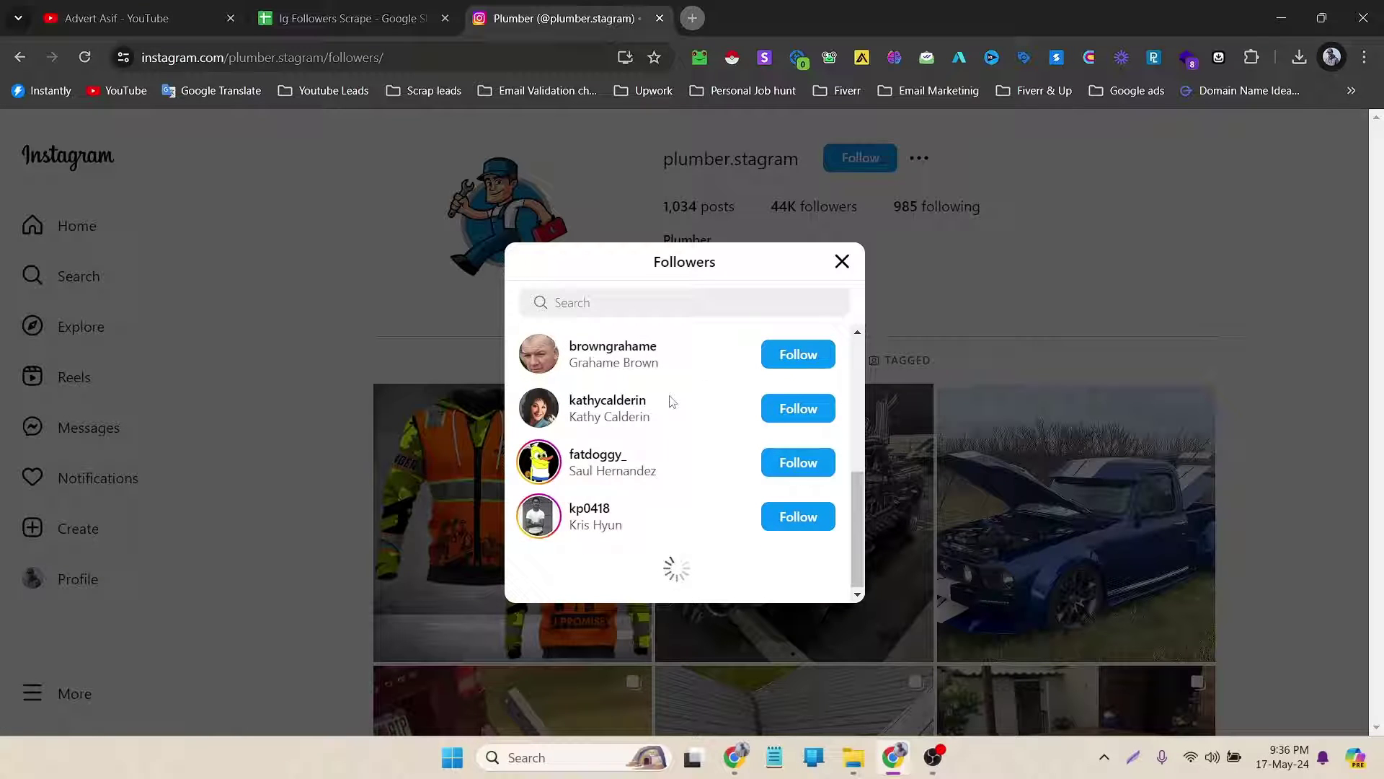
click(842, 266)
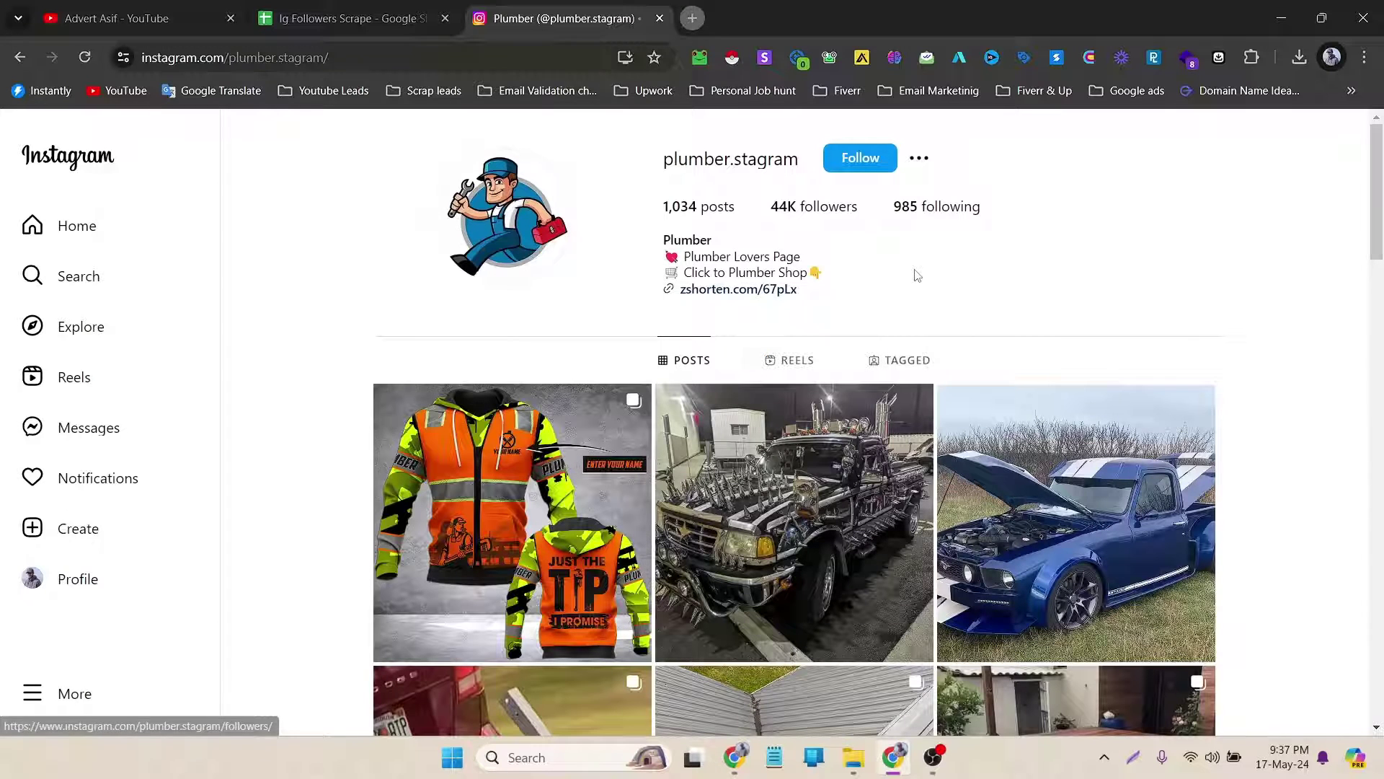
click(1219, 57)
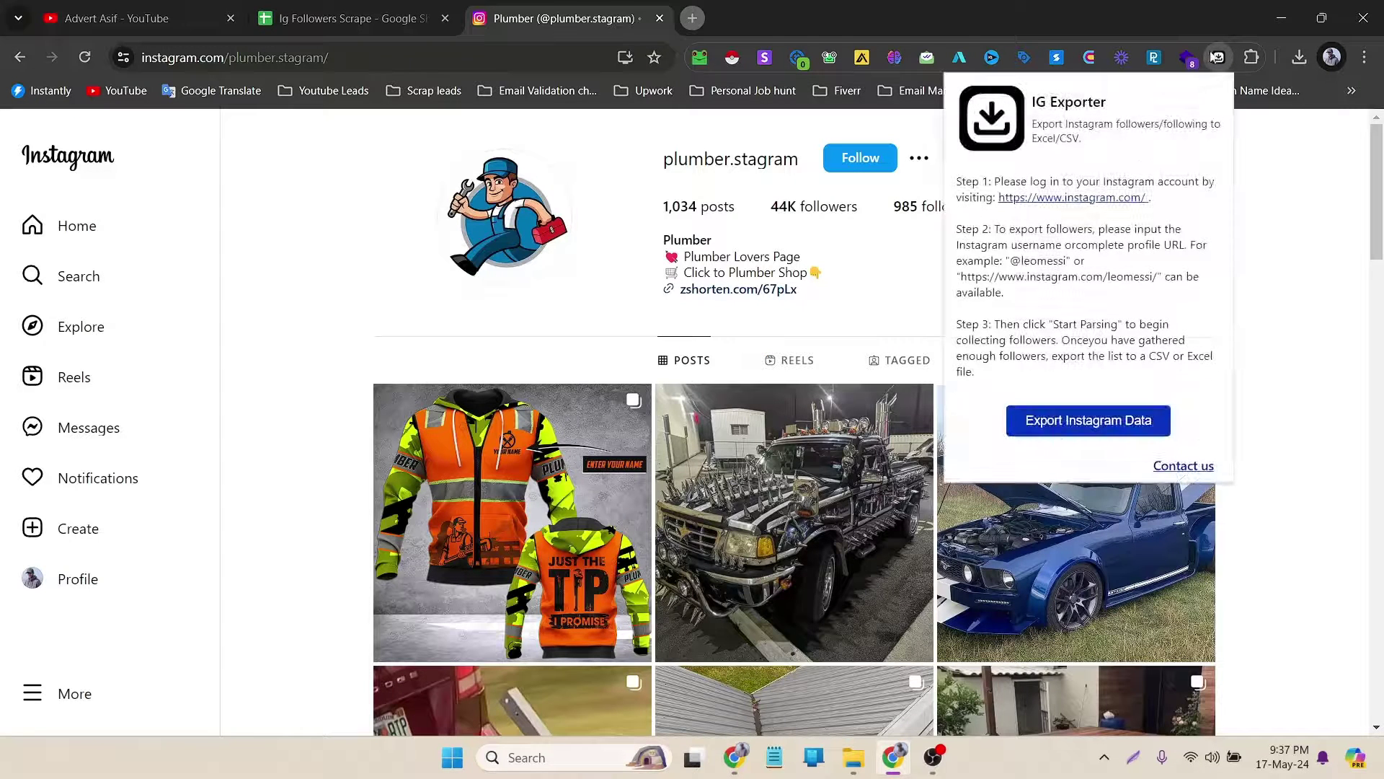
Step: Open the exporter's full options page through Export Instagram Data
click(1104, 429)
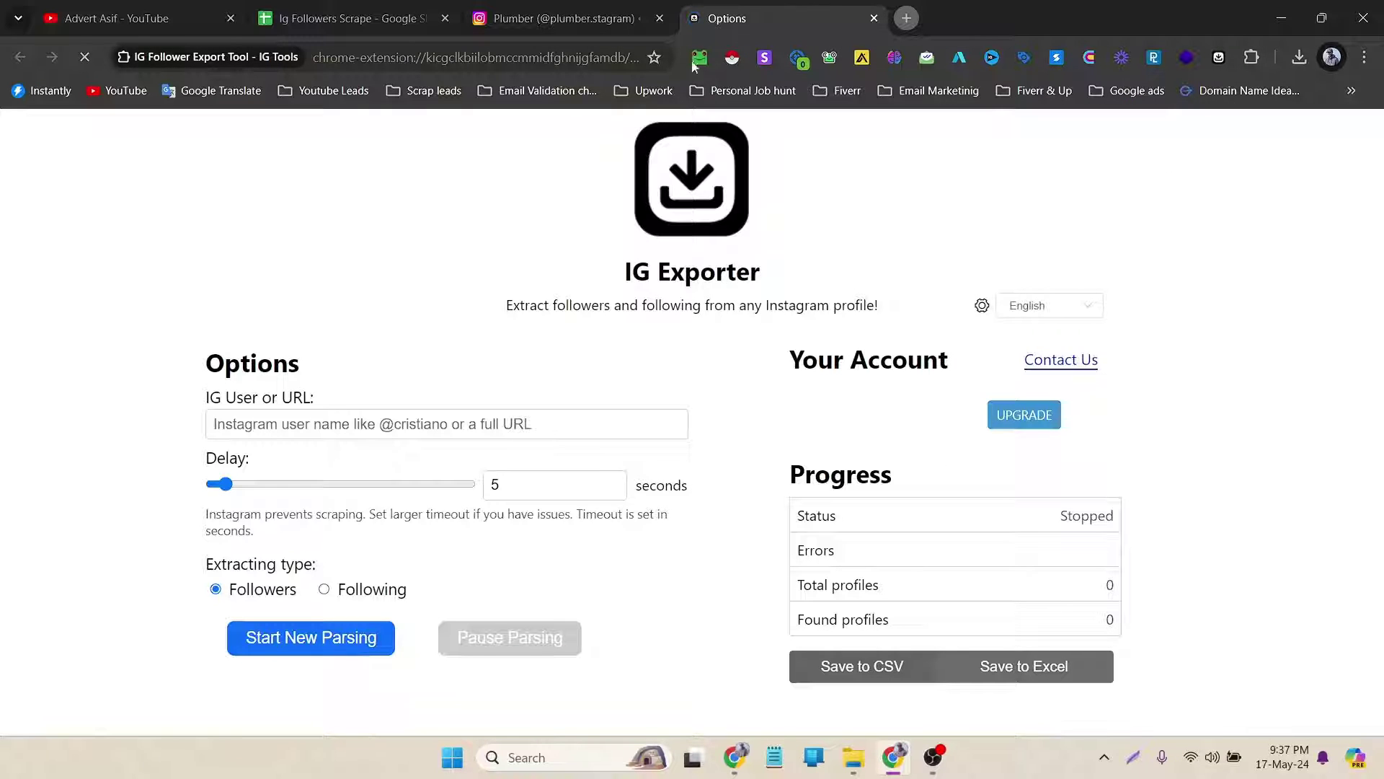
click(523, 10)
click(698, 10)
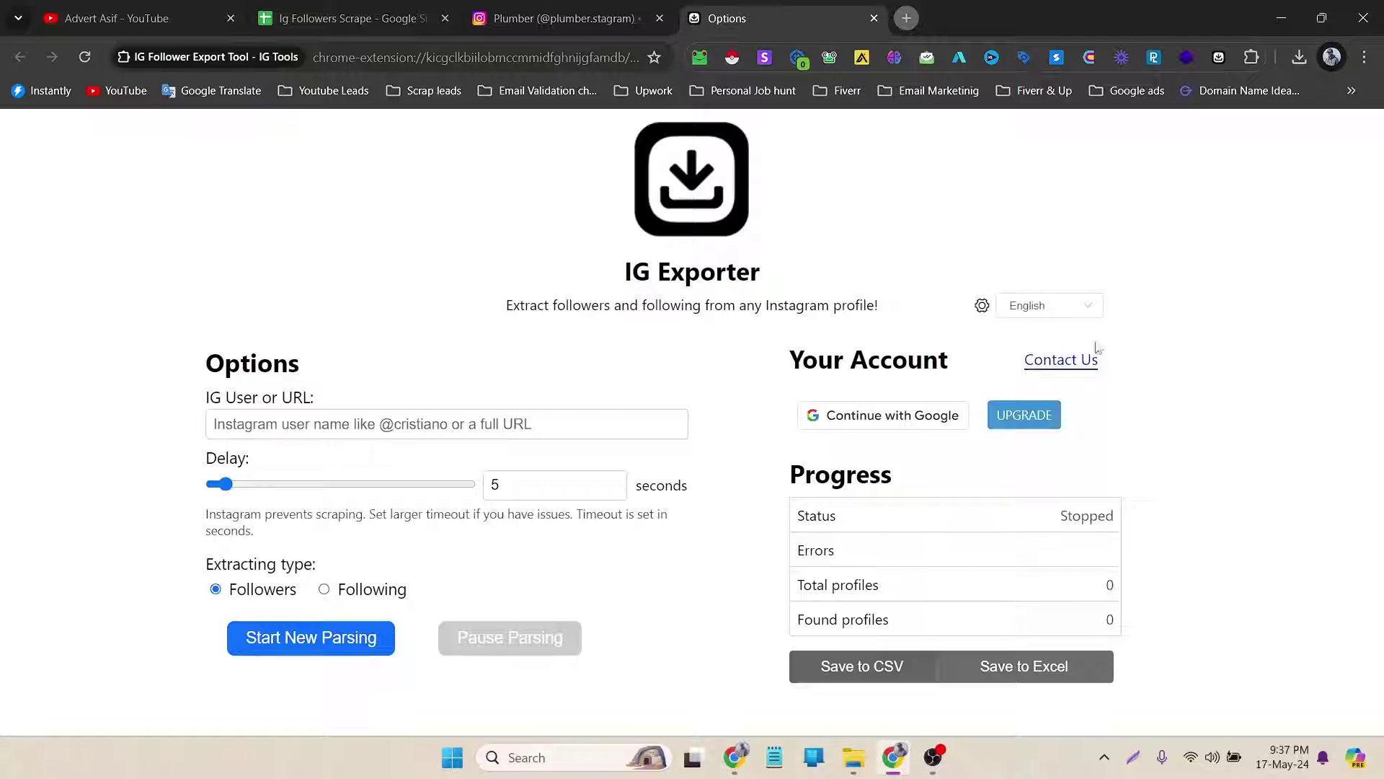
double_click(225, 364)
click(108, 446)
Step: Try UPGRADE, dismiss the Google sign-in tip, and return to the plumber.stagram profile
click(1045, 424)
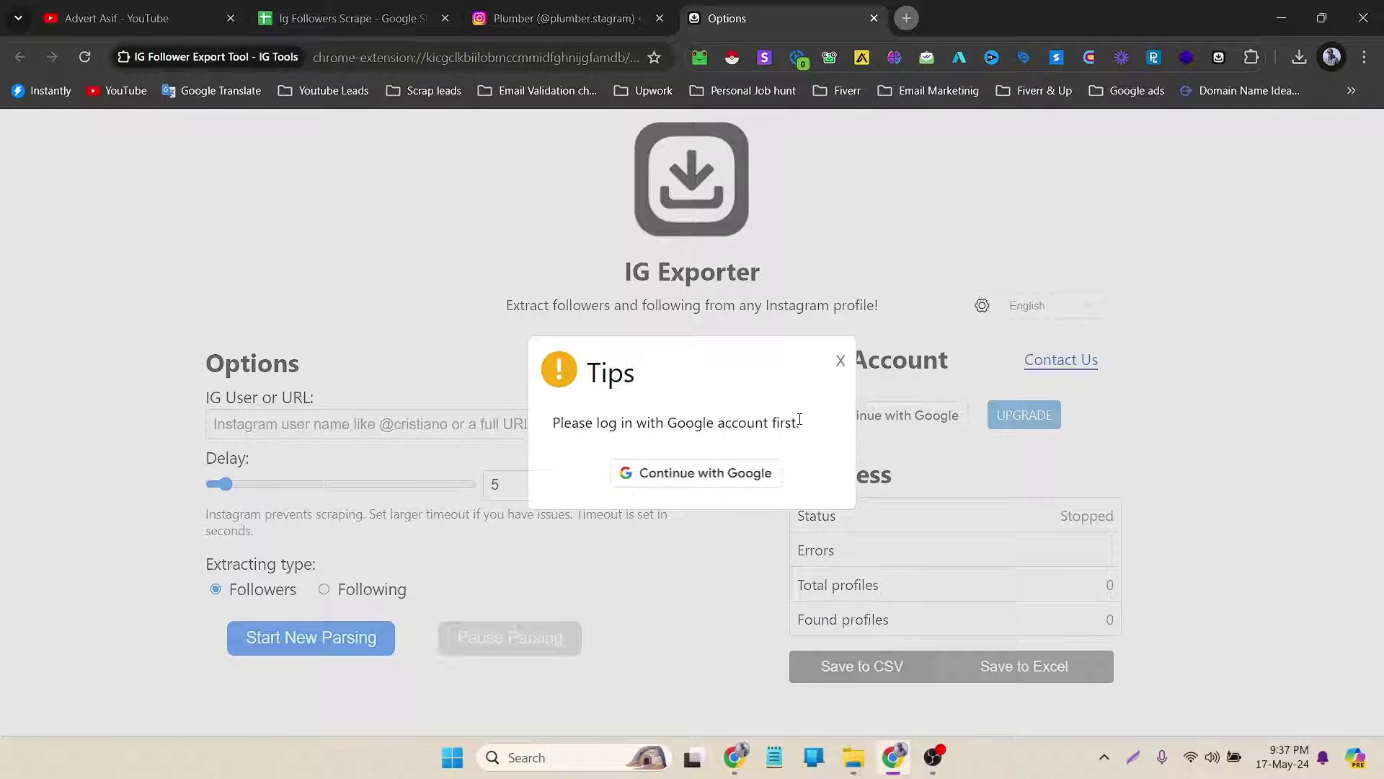
click(841, 361)
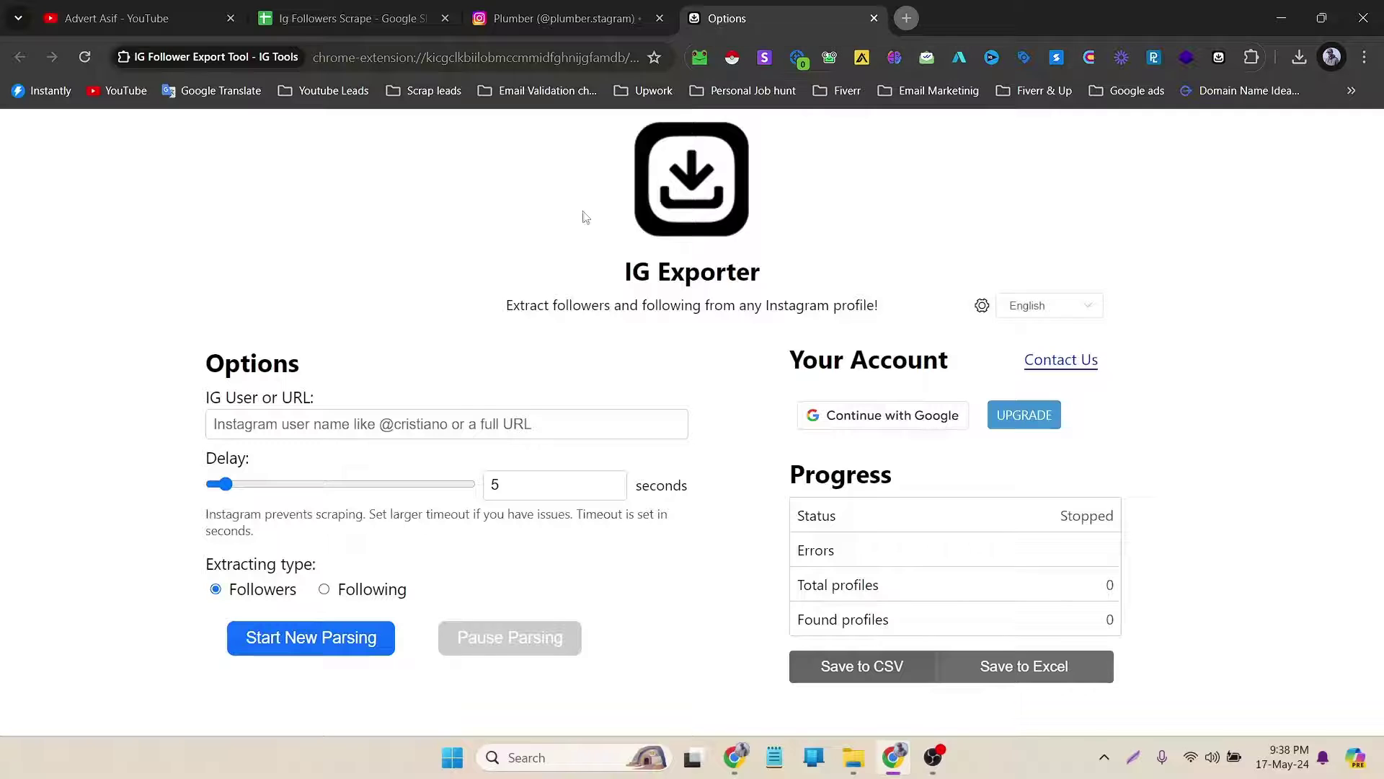
click(597, 10)
click(700, 7)
click(577, 9)
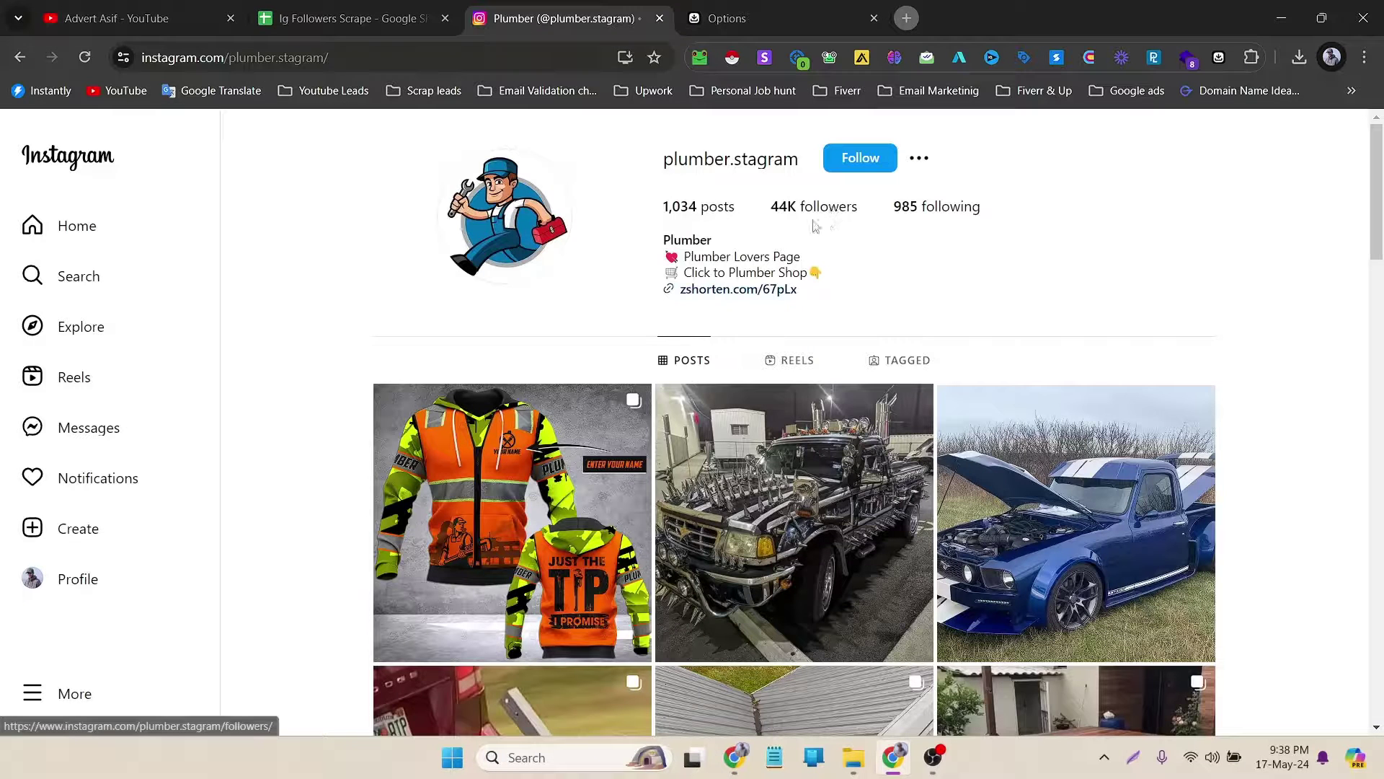
click(366, 65)
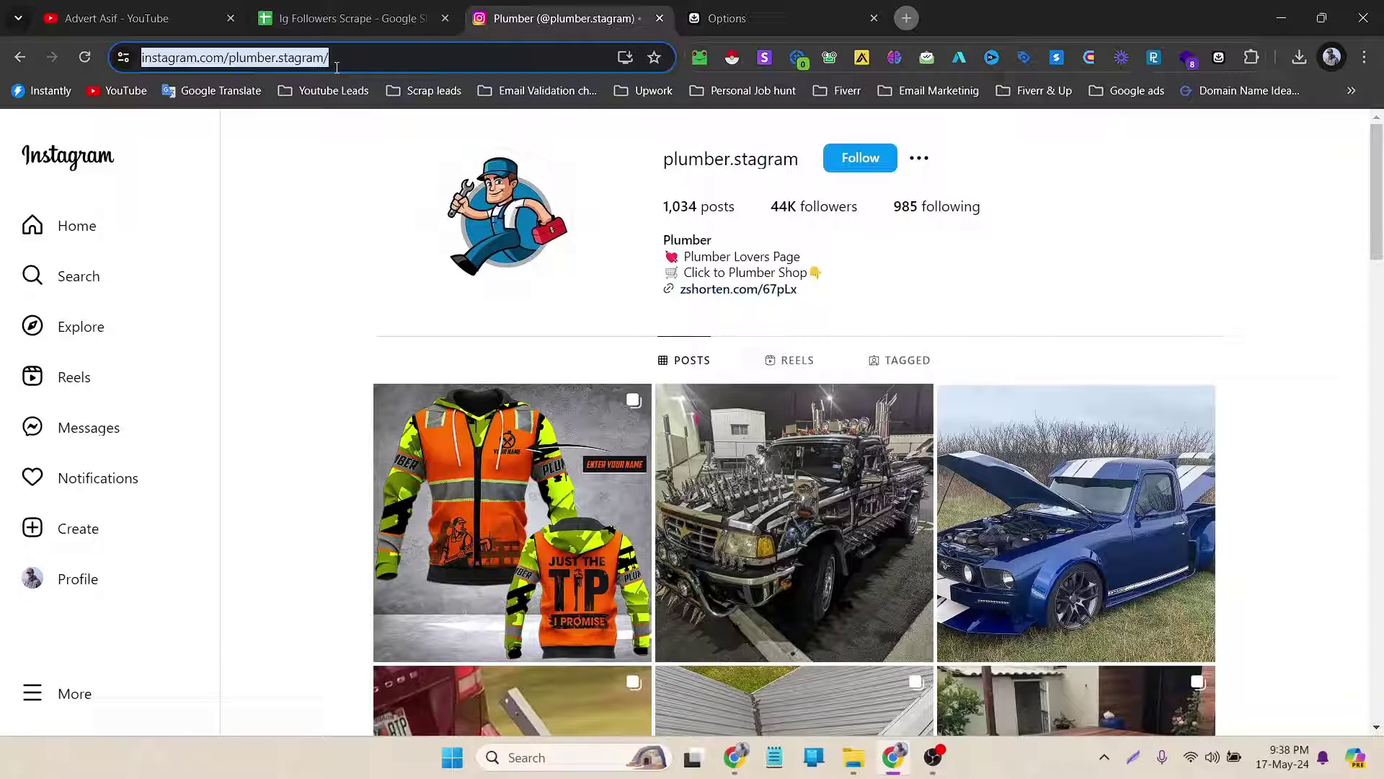
click(248, 61)
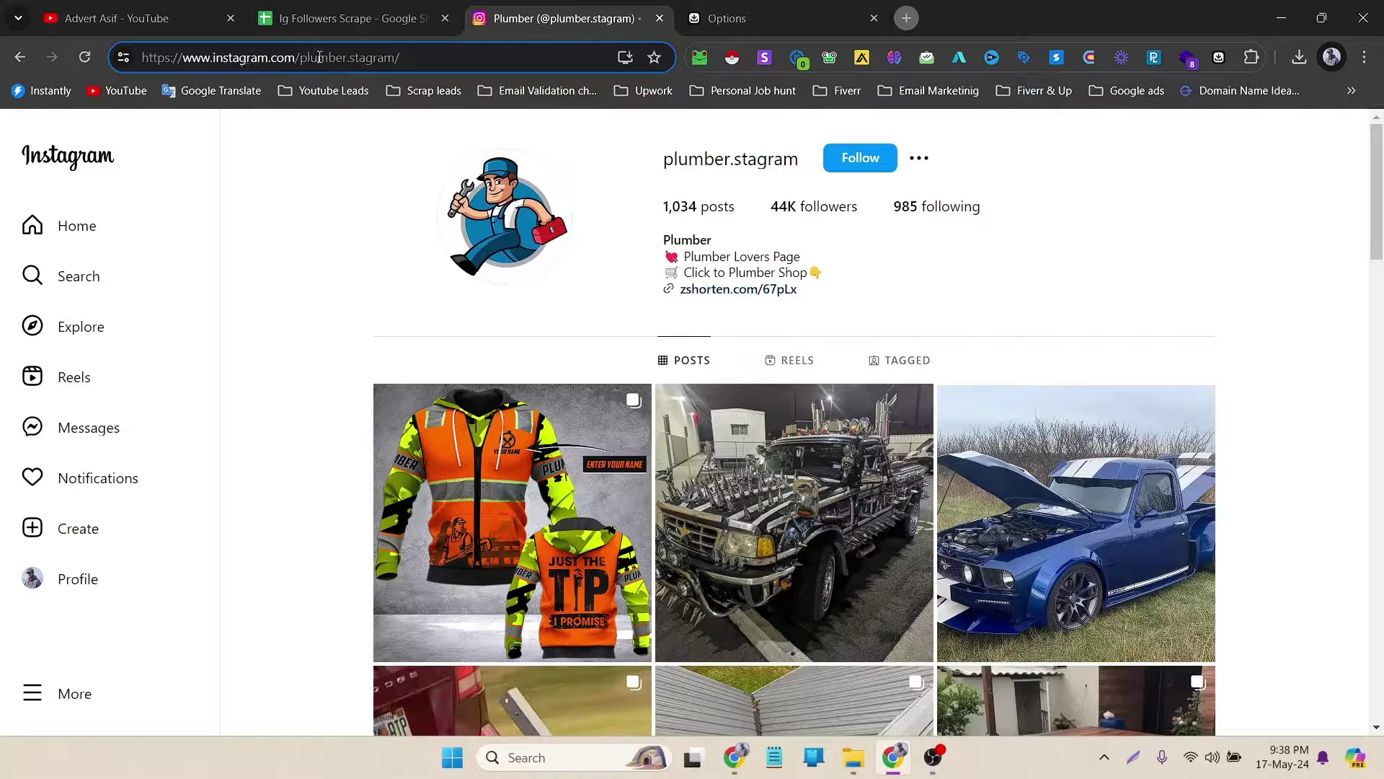
drag(303, 63, 402, 59)
click(421, 60)
key(ctrl+a)
key(ctrl+c)
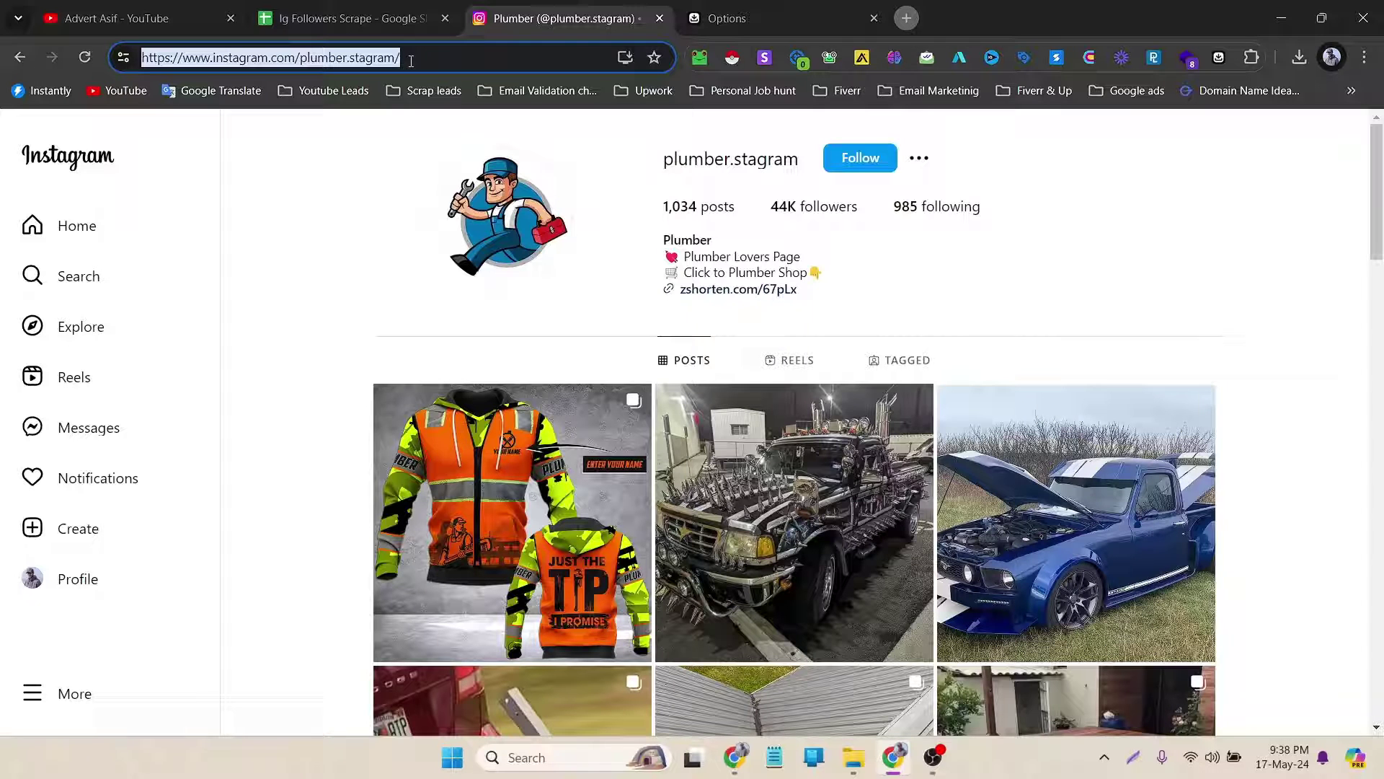
Step: Paste the plumber.stagram URL into IG User or URL and start parsing its Followers
key(ctrl+Tab)
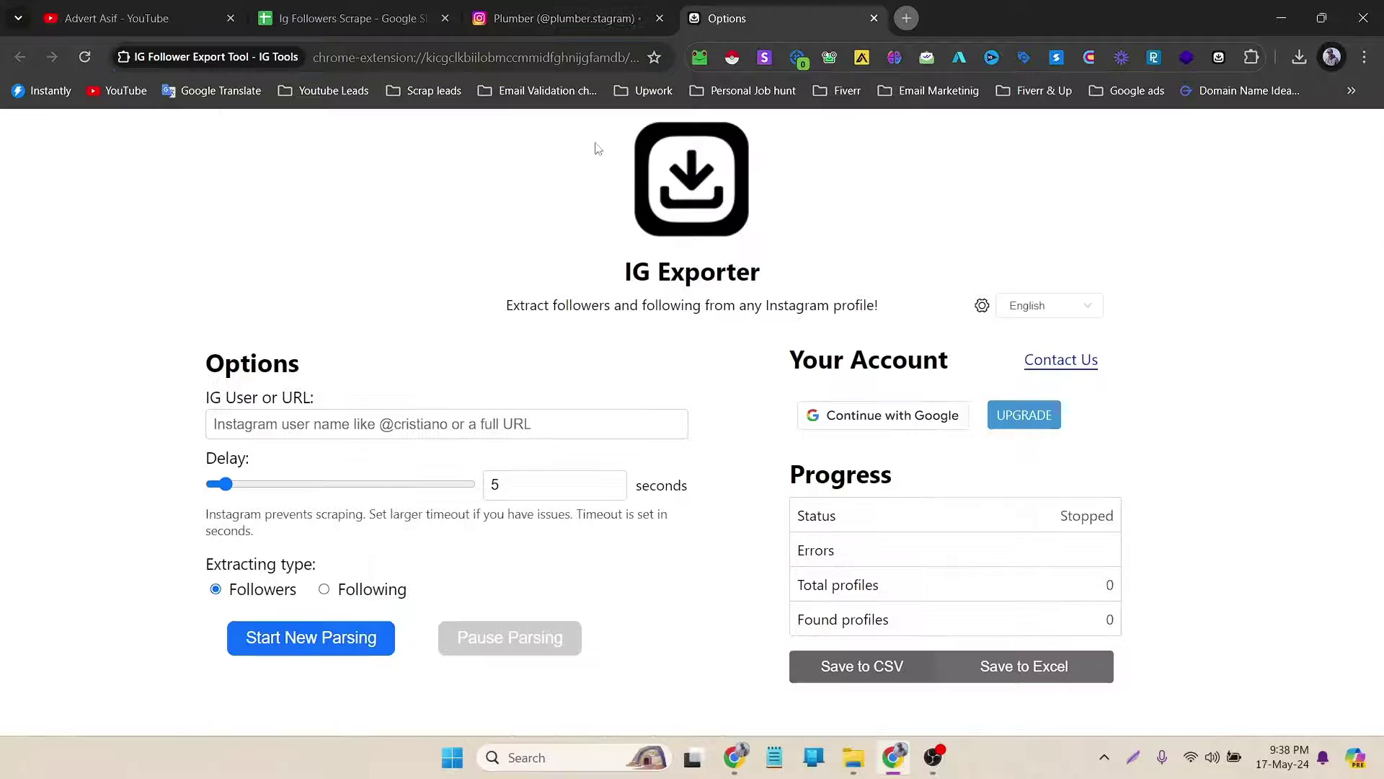
key(ctrl+v)
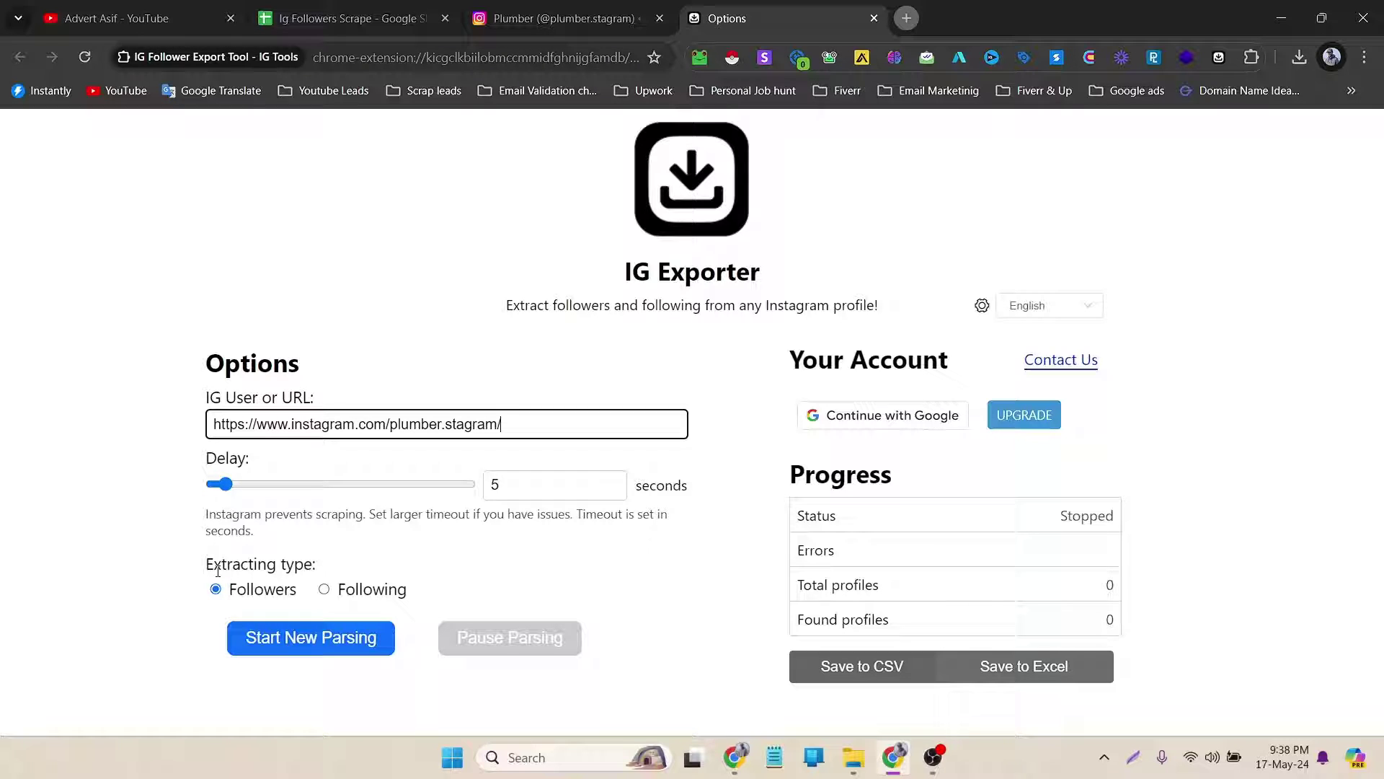
triple_click(289, 564)
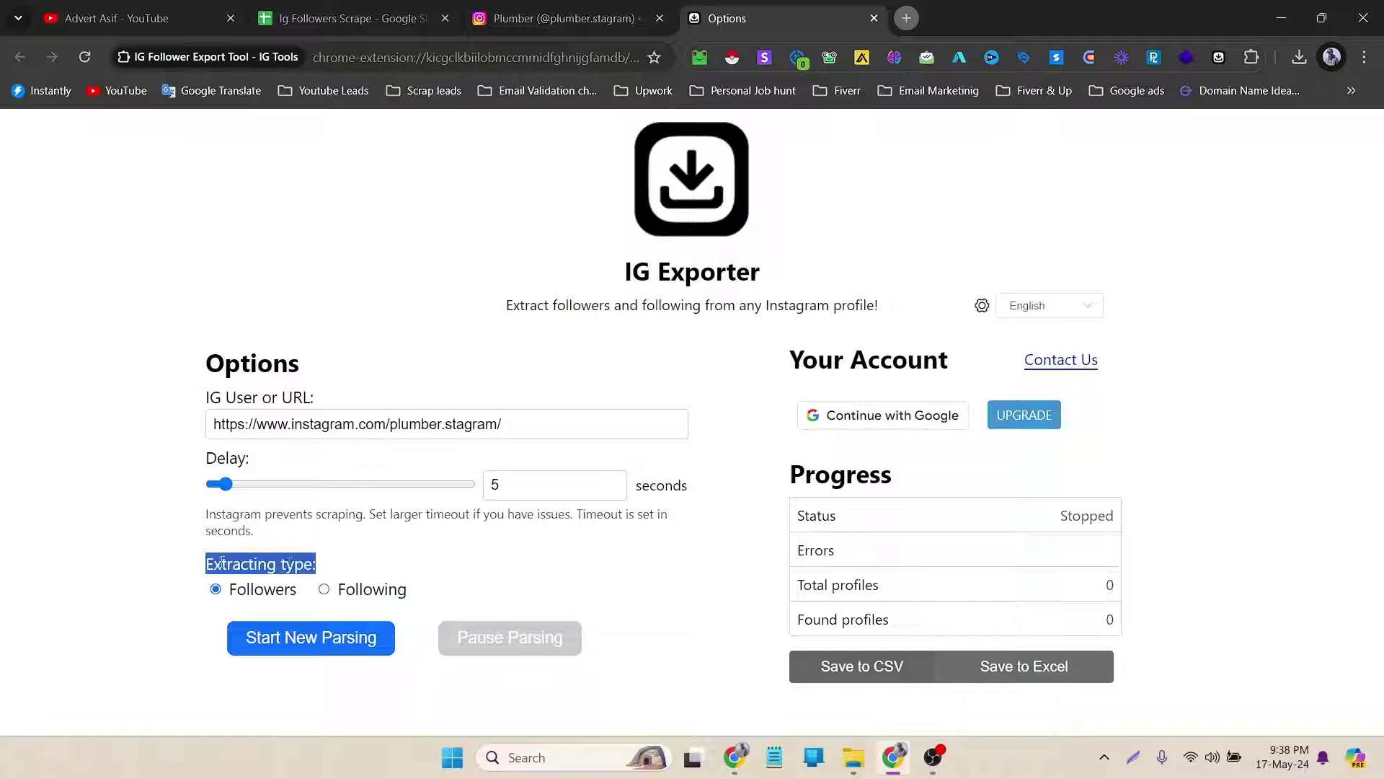
click(289, 564)
click(324, 590)
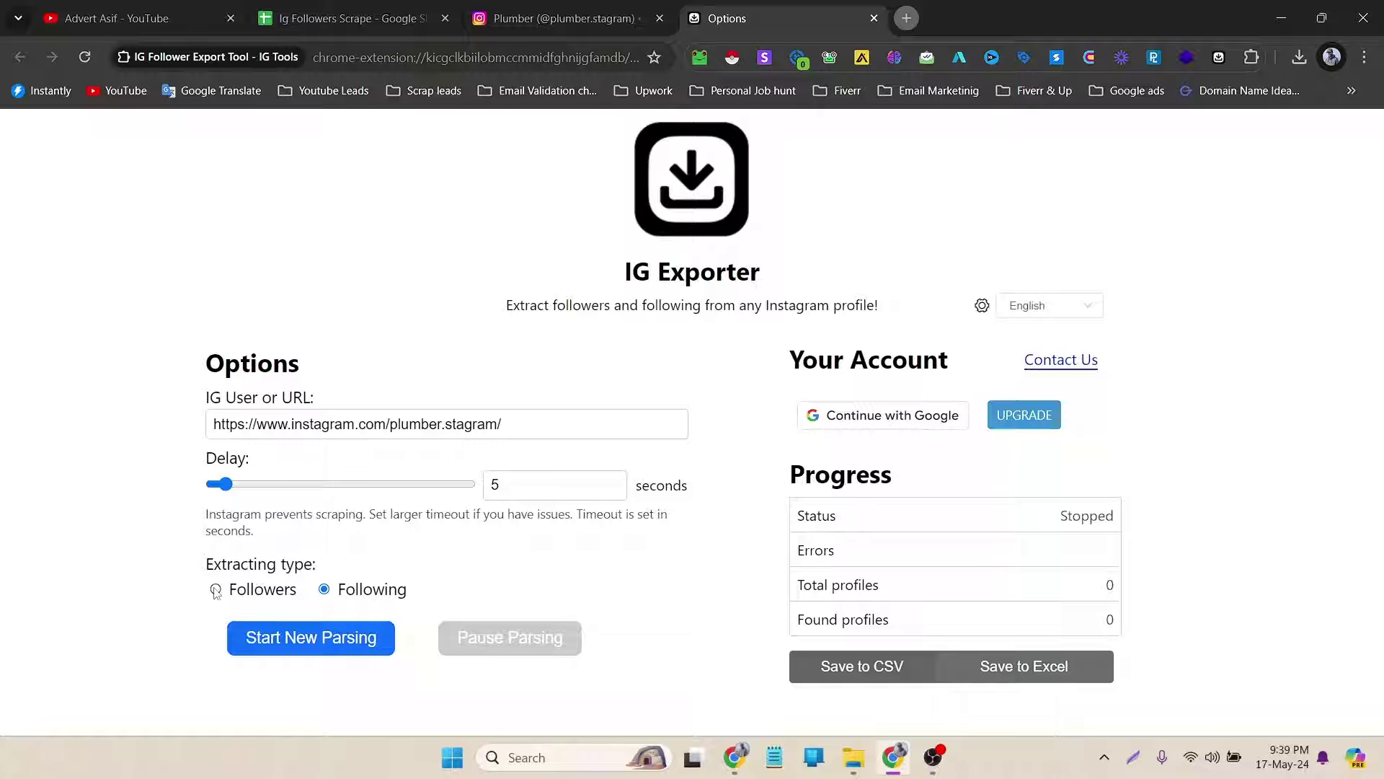
triple_click(272, 589)
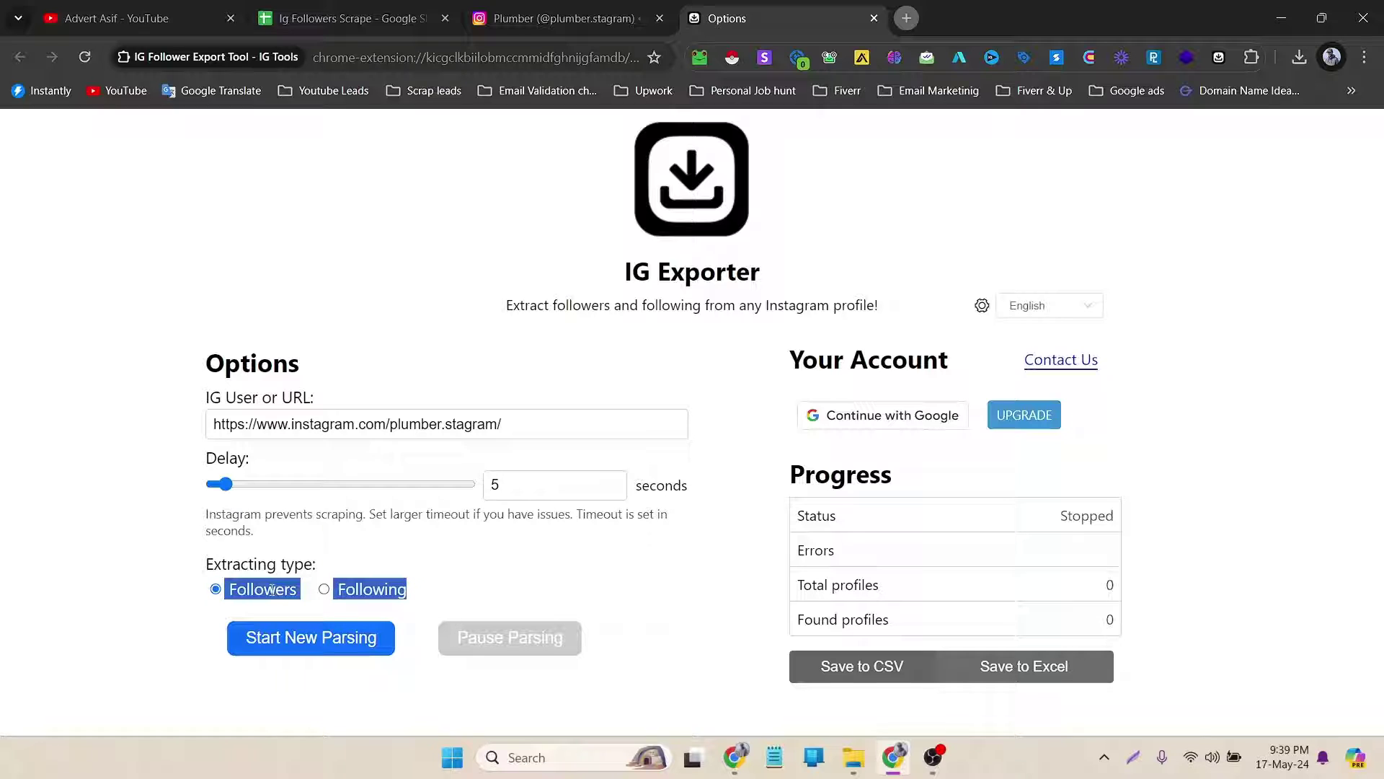
click(278, 589)
double_click(277, 589)
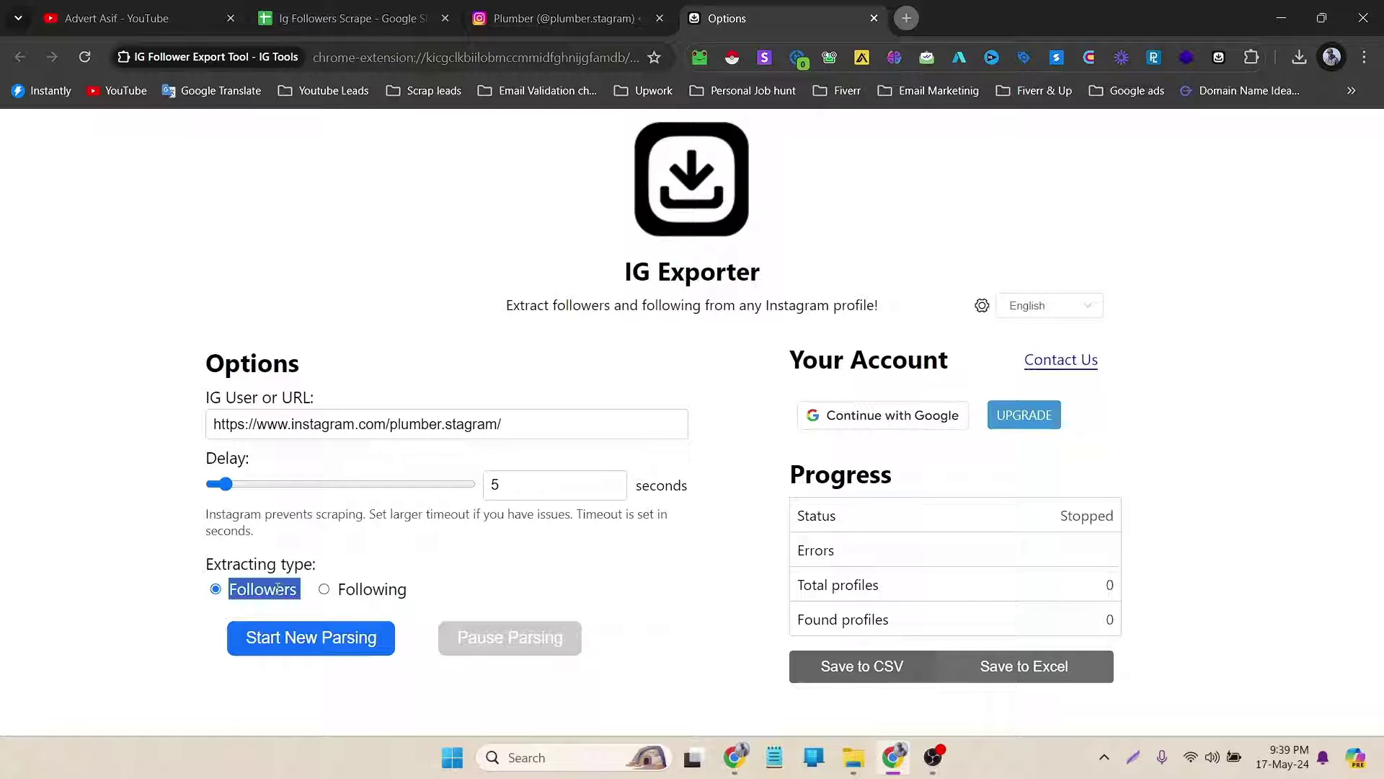
double_click(389, 589)
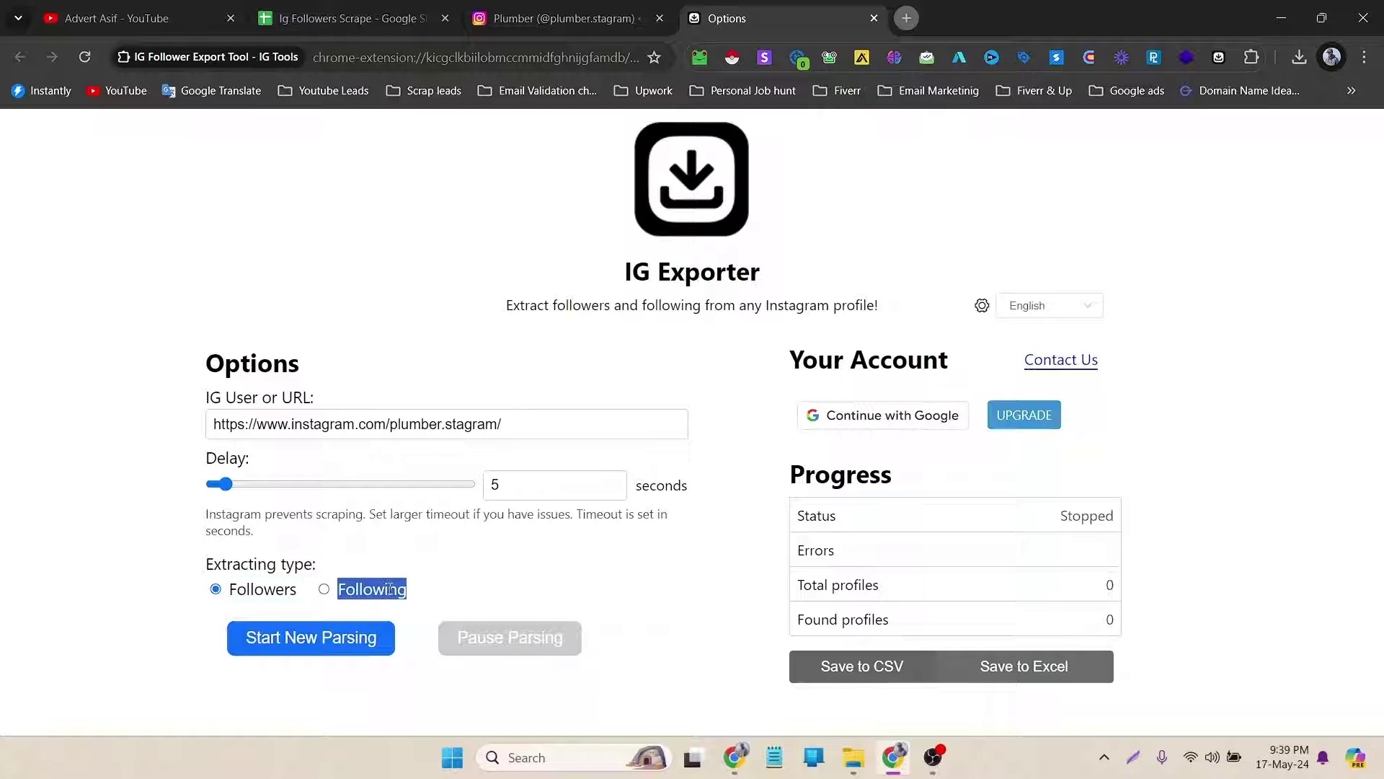
click(349, 581)
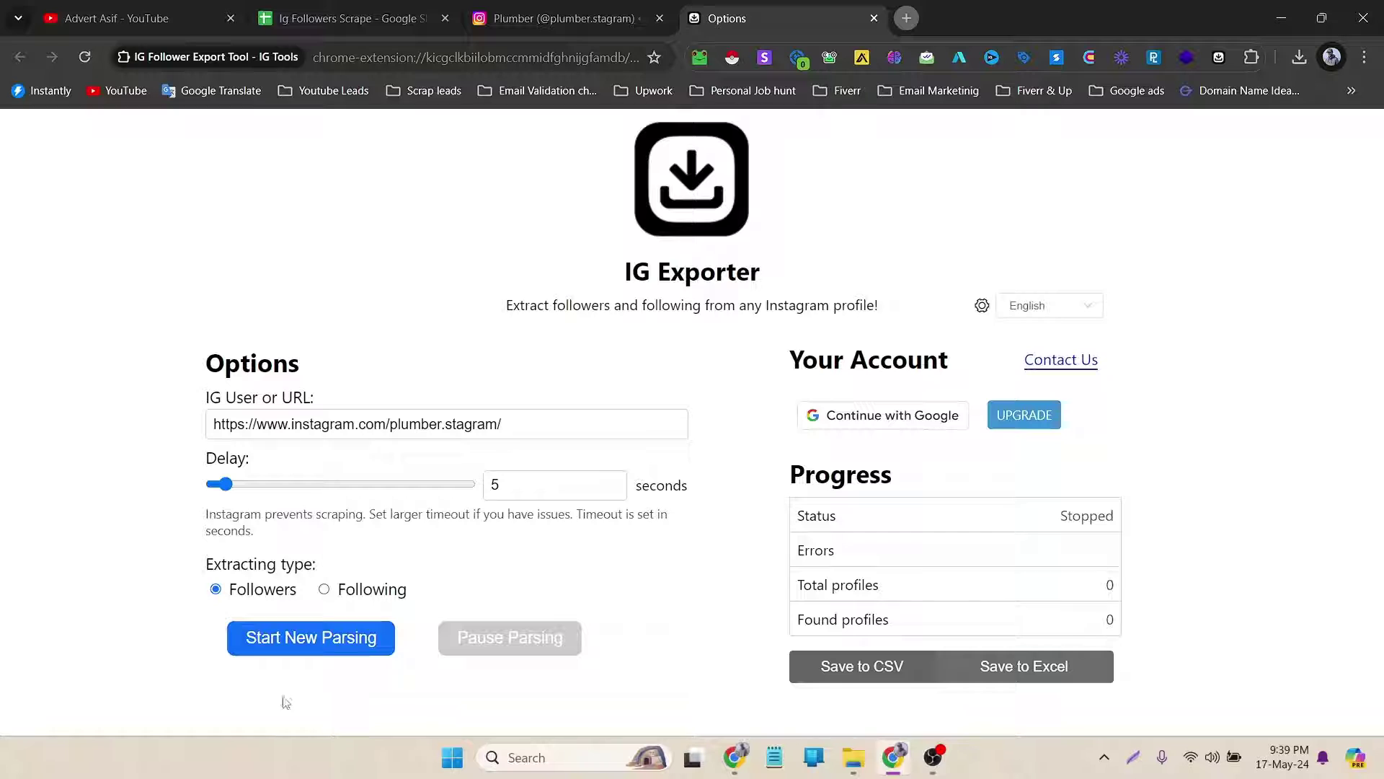
click(322, 658)
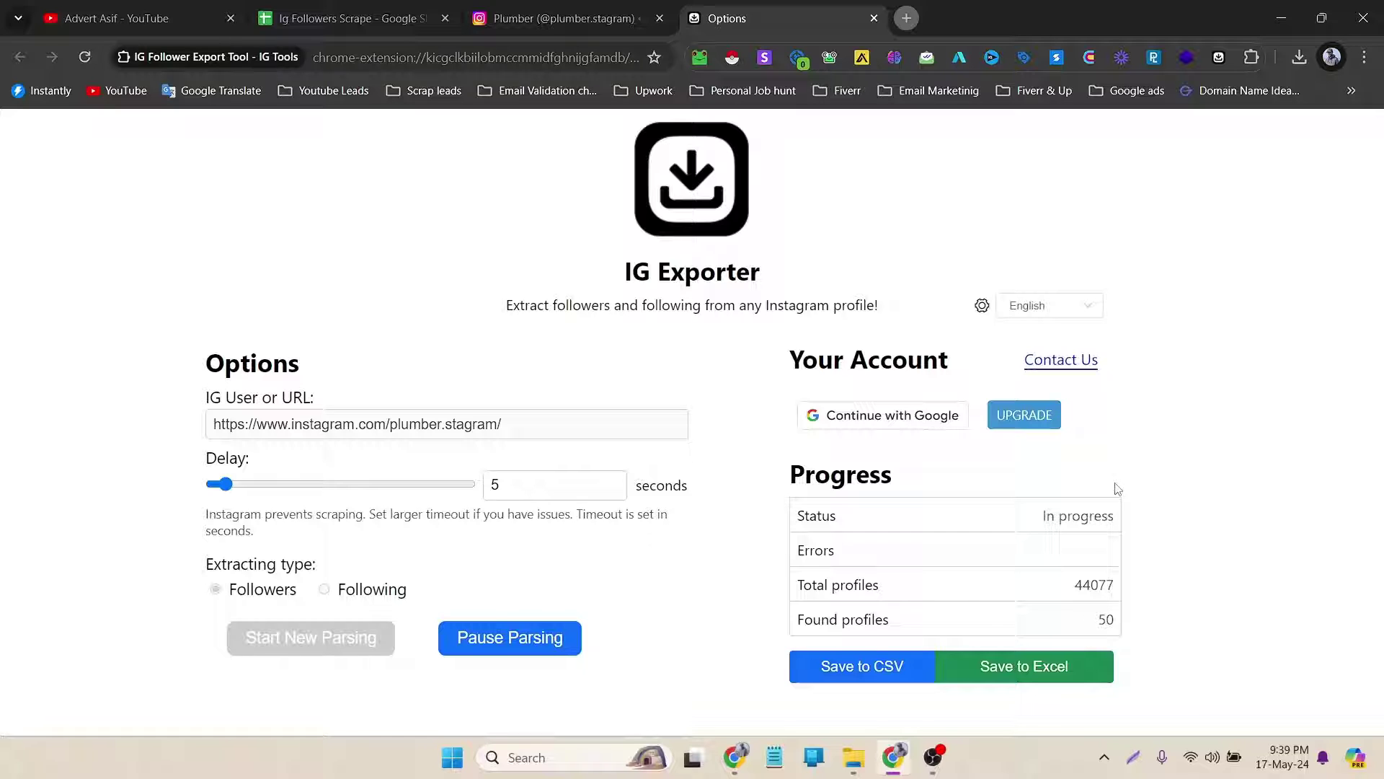
Step: Watch the found-profile count grow against the 44077 total
double_click(1103, 588)
click(1144, 600)
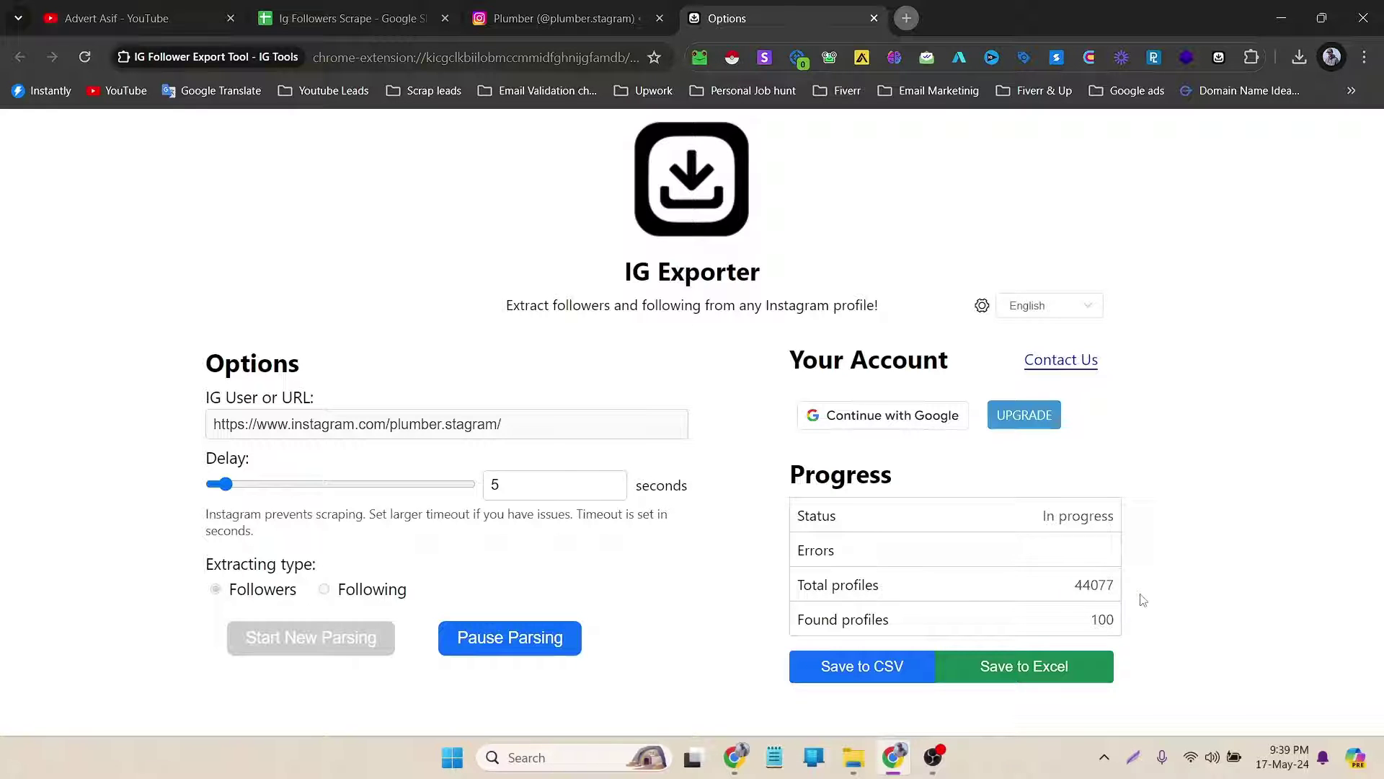
double_click(868, 620)
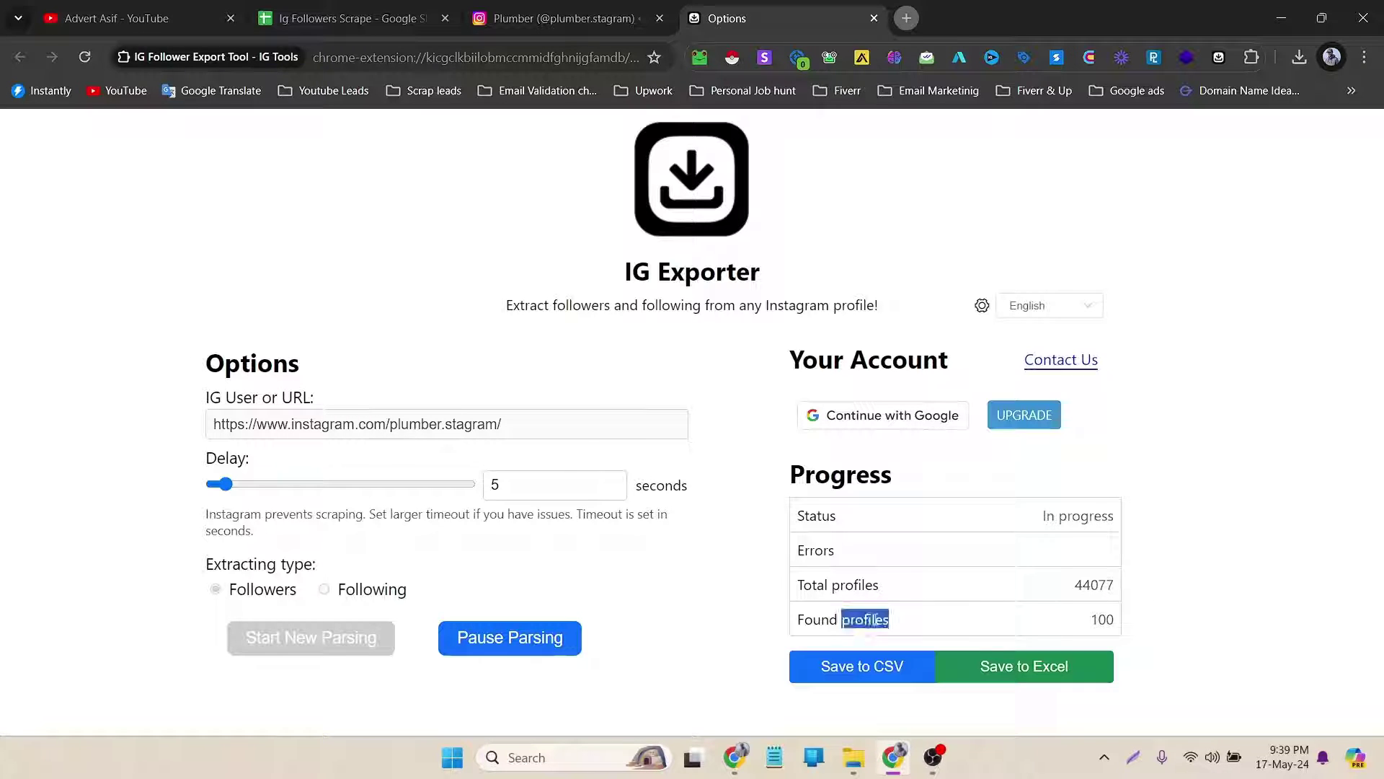
double_click(1107, 620)
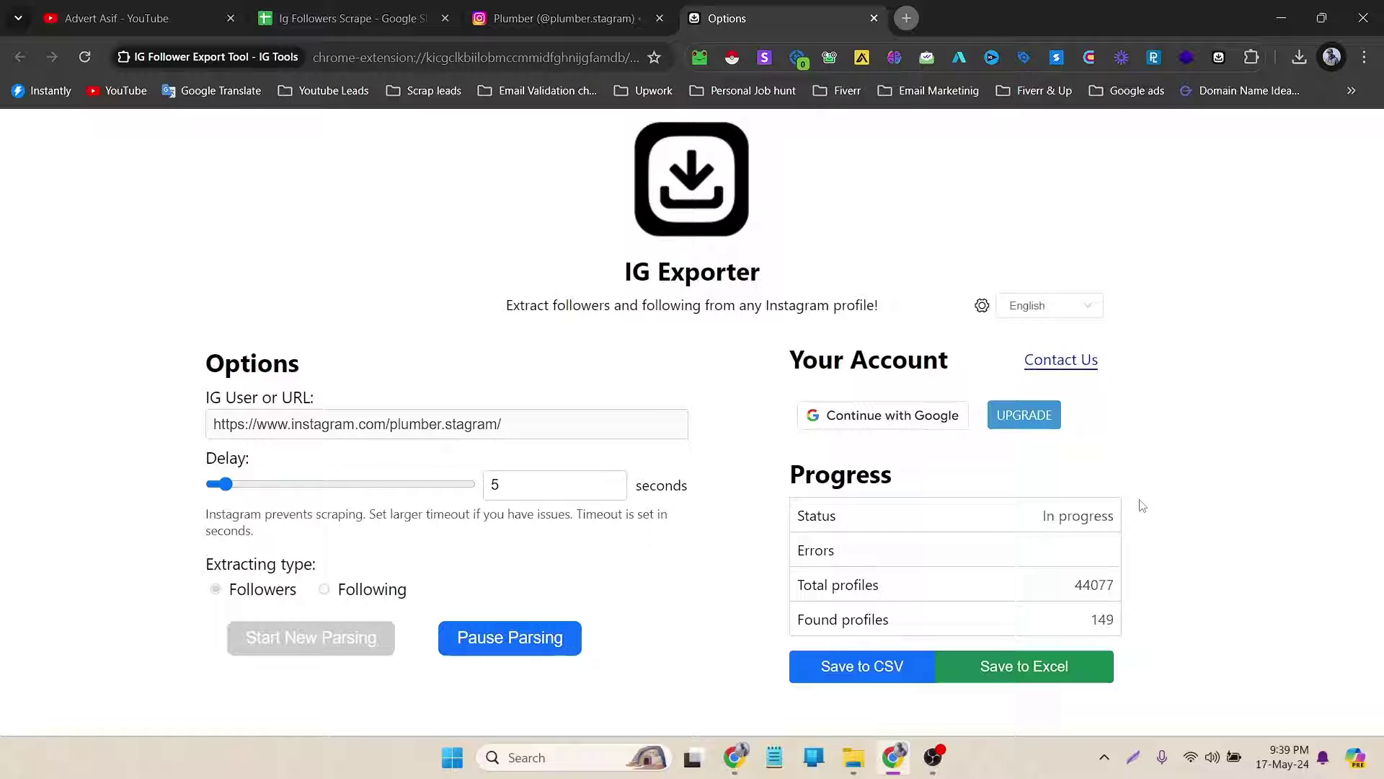
double_click(1096, 587)
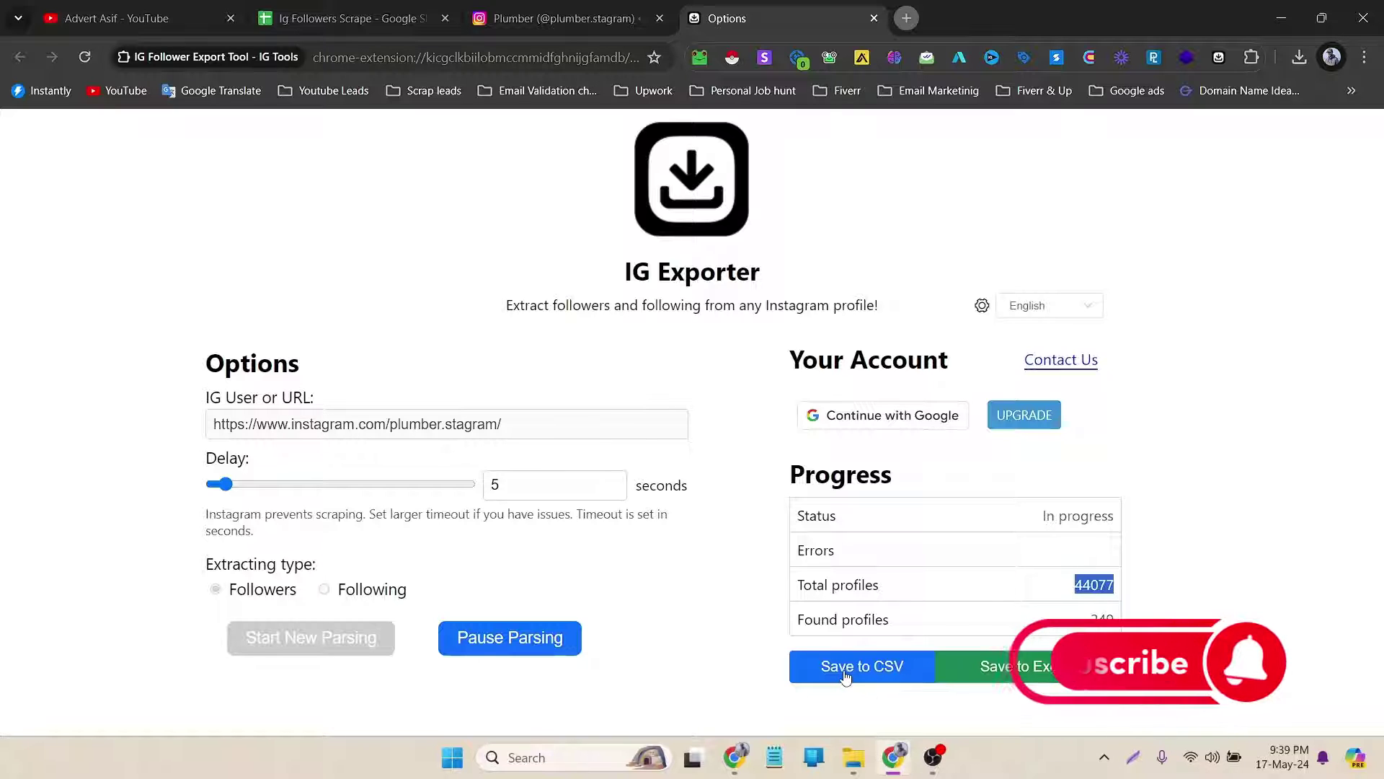
Step: Pause at 249 profiles, save to CSV, and open plumber.stagram_followers (2).csv
click(504, 651)
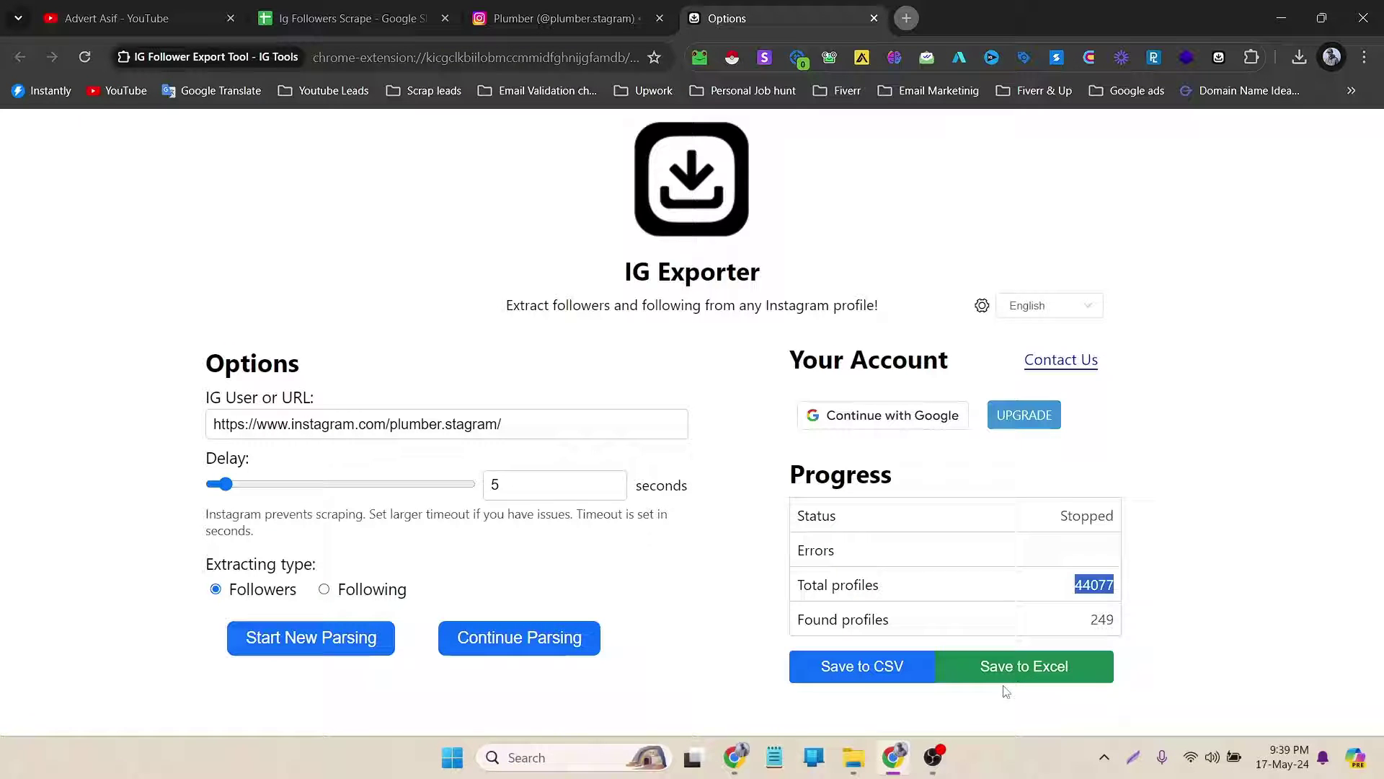
click(862, 672)
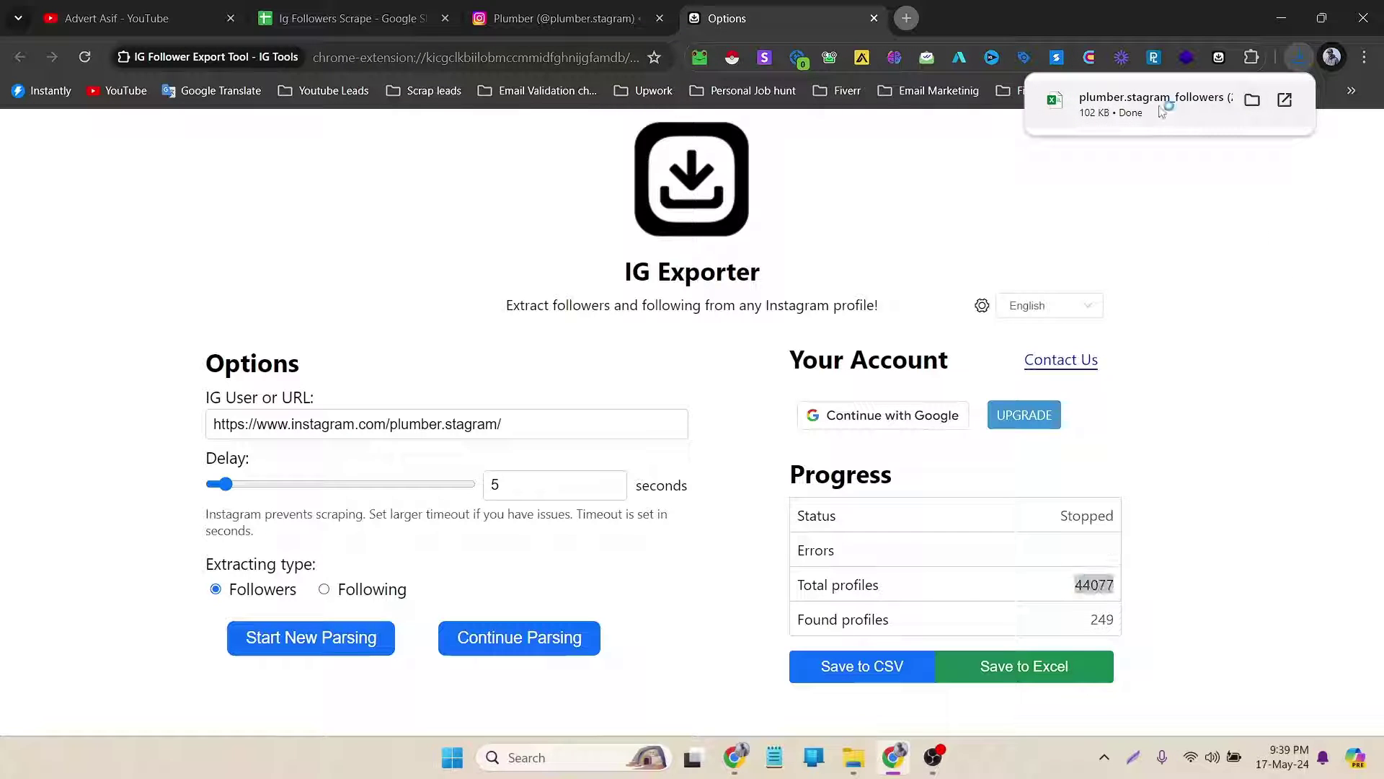
click(1139, 122)
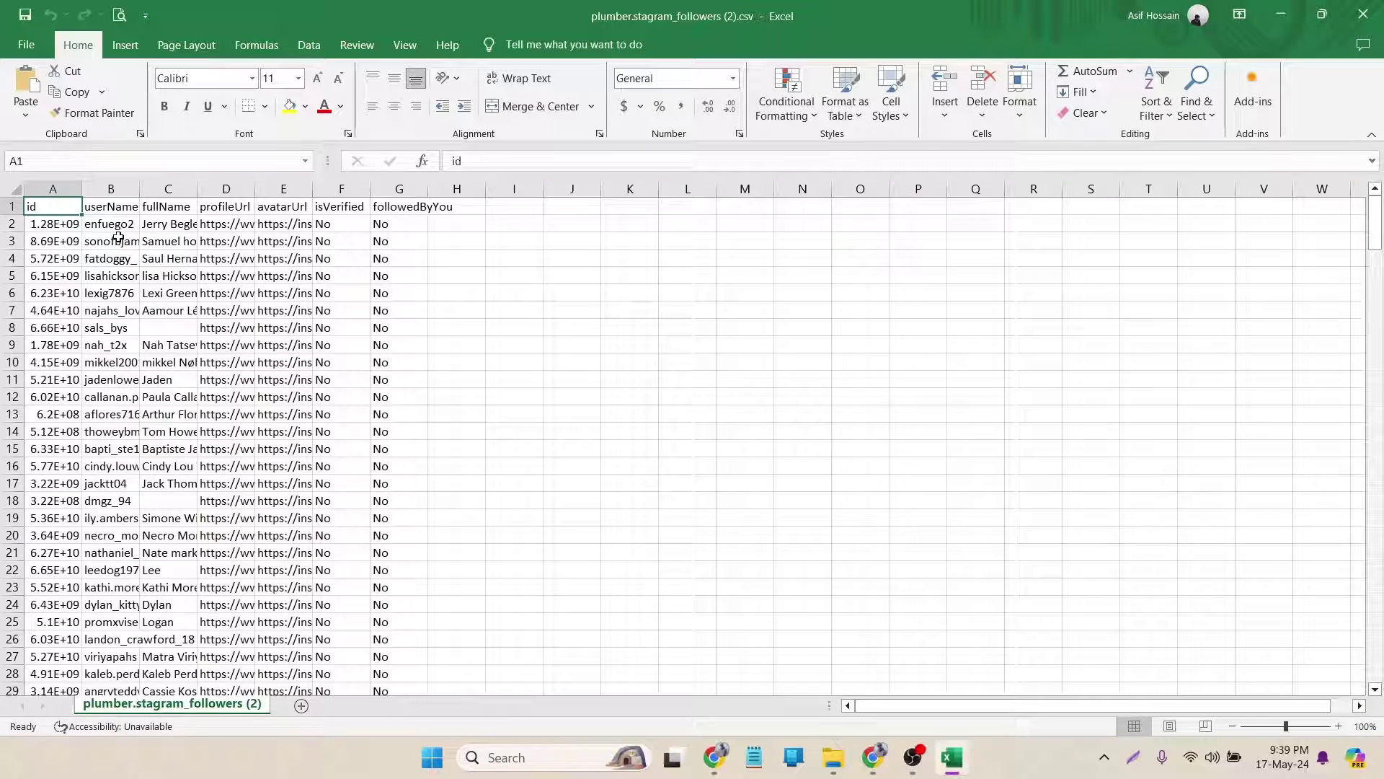
Step: Widen the columns to review userName, fullName, profileUrl, avatarUrl, isVerified and followedByYou
click(108, 207)
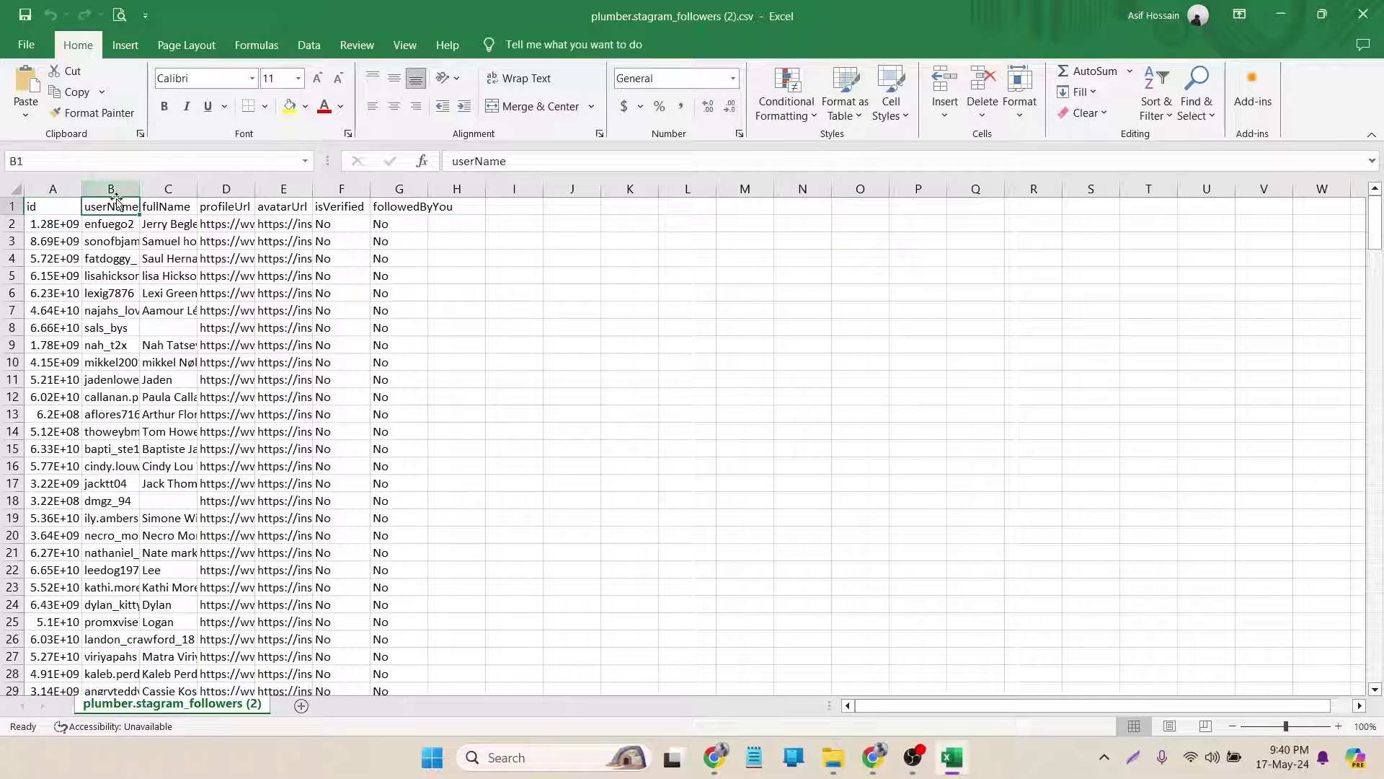
double_click(140, 188)
click(241, 188)
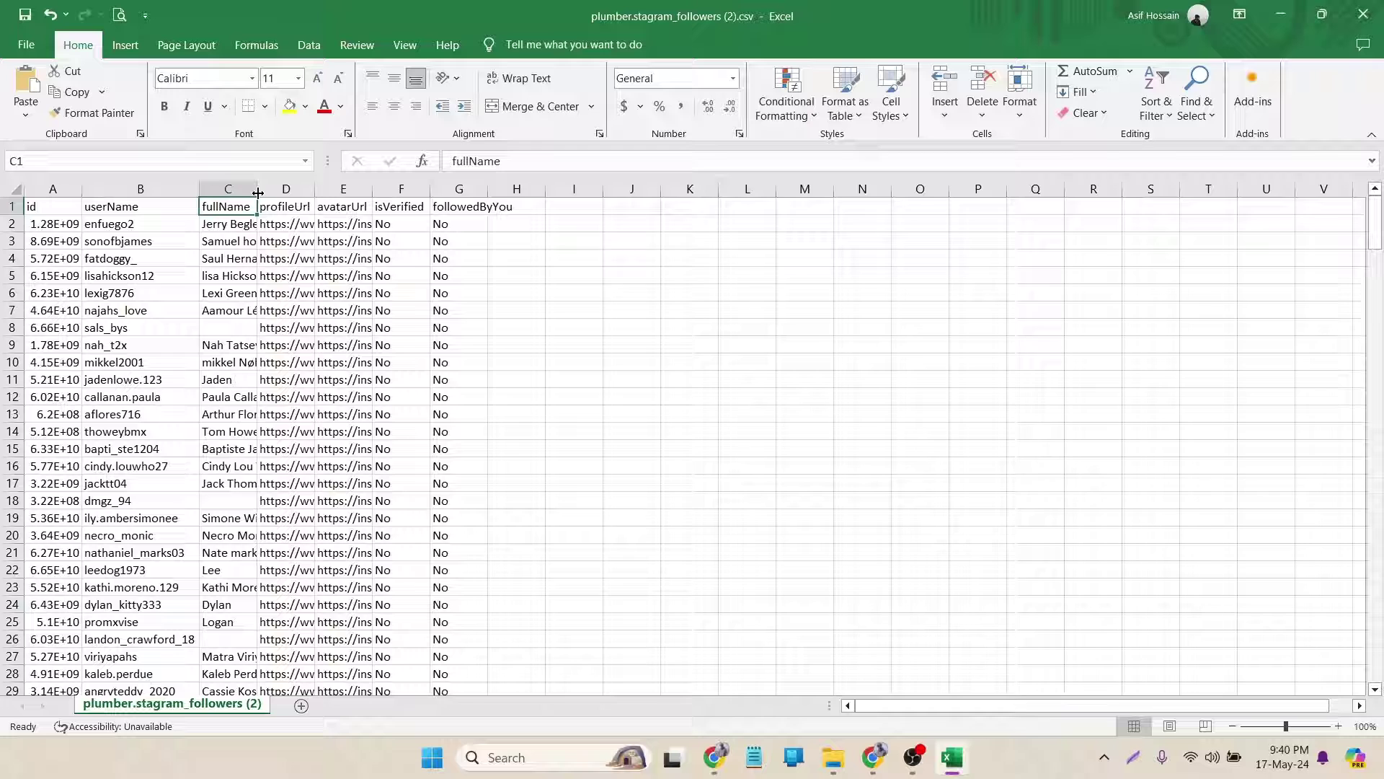
drag(257, 188, 583, 188)
click(339, 208)
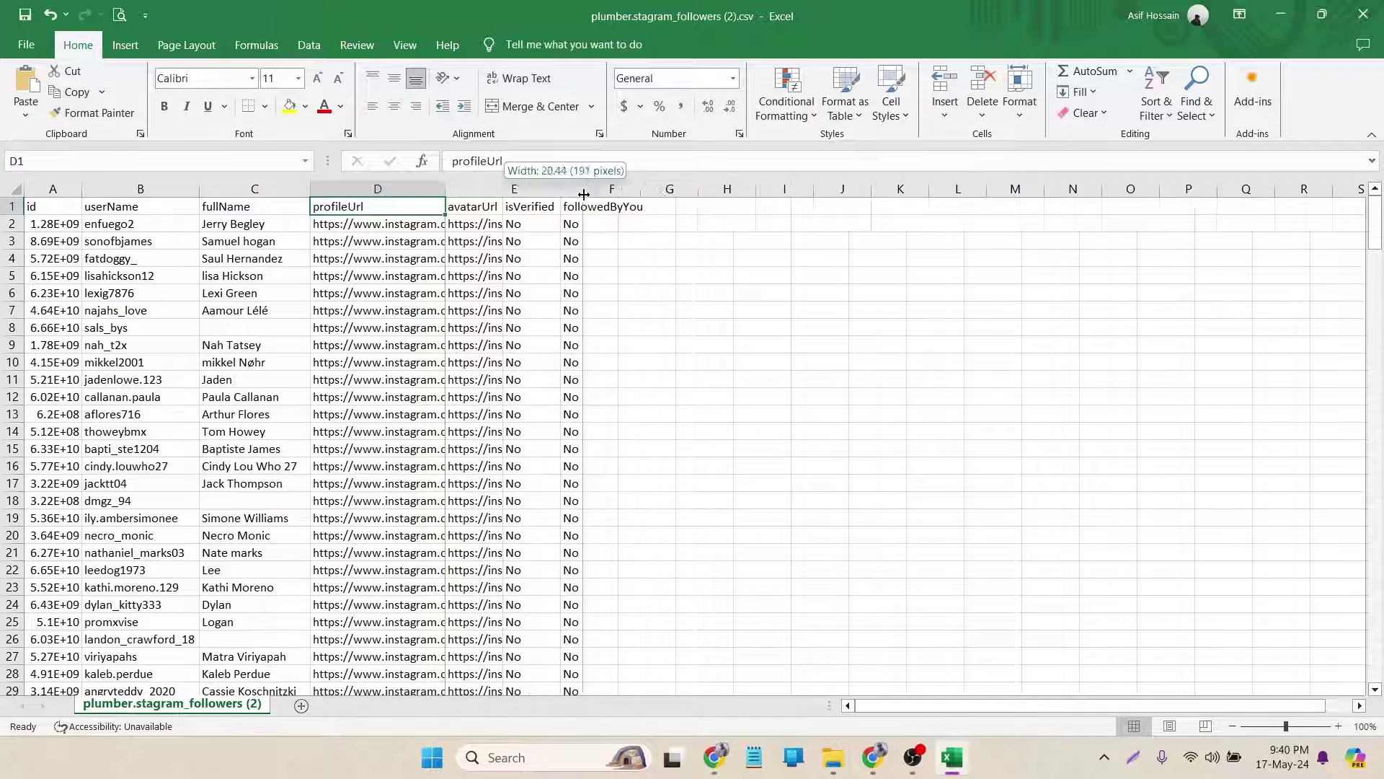
click(497, 208)
click(492, 245)
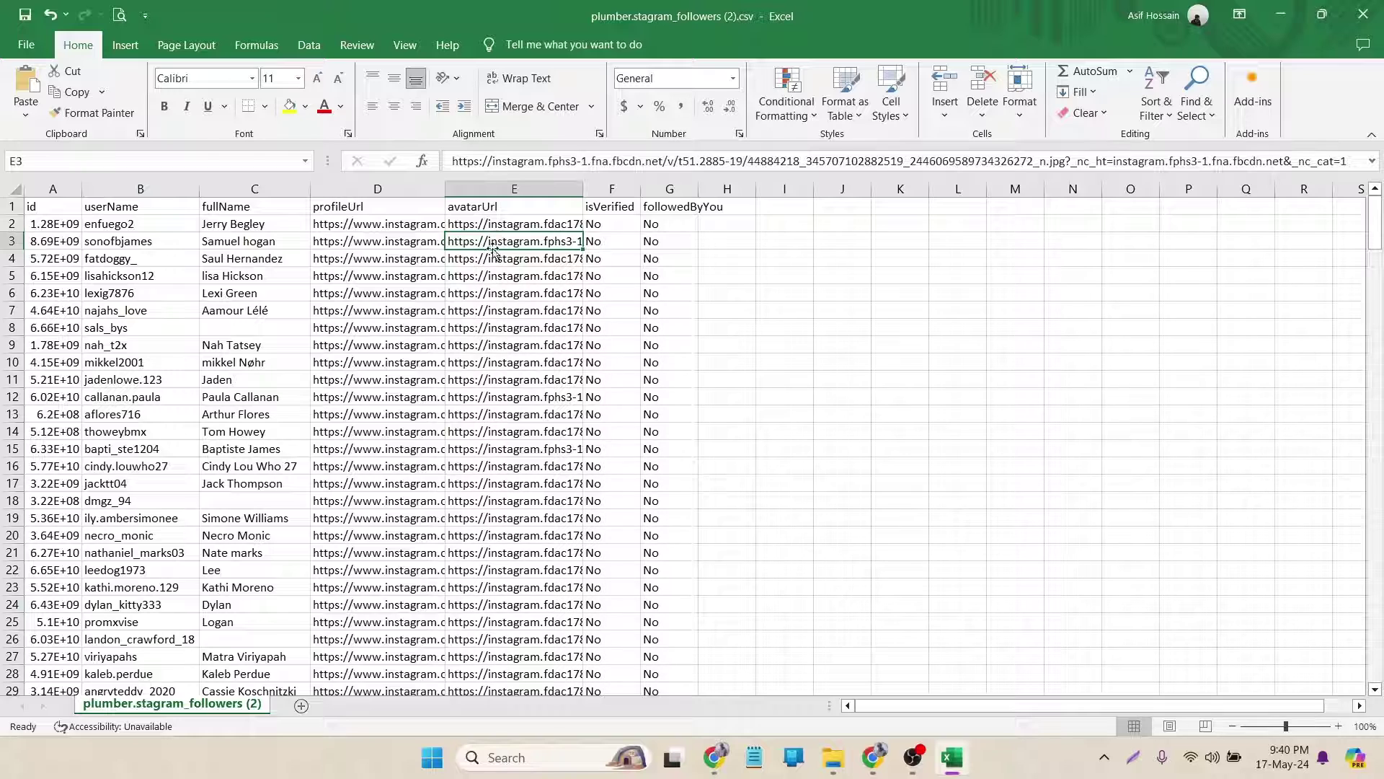
click(613, 207)
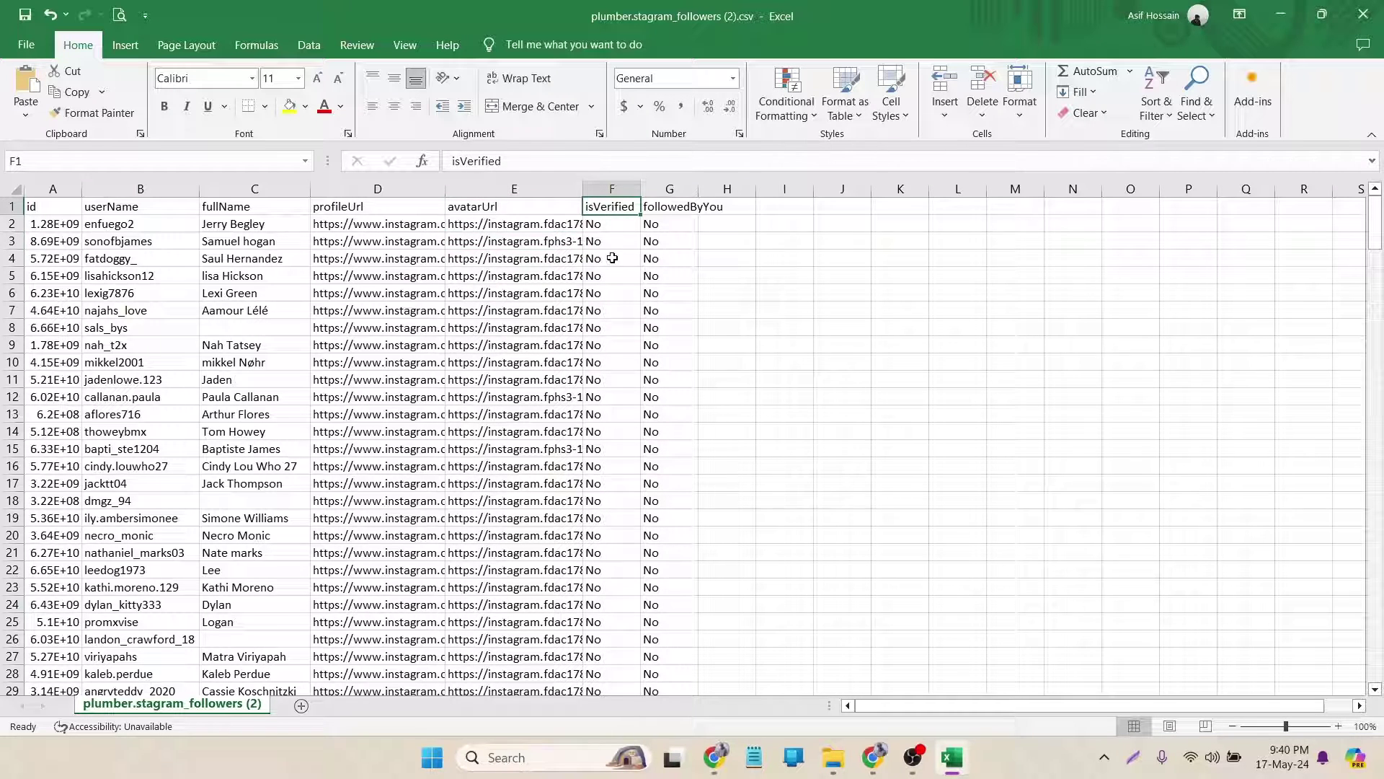
click(689, 208)
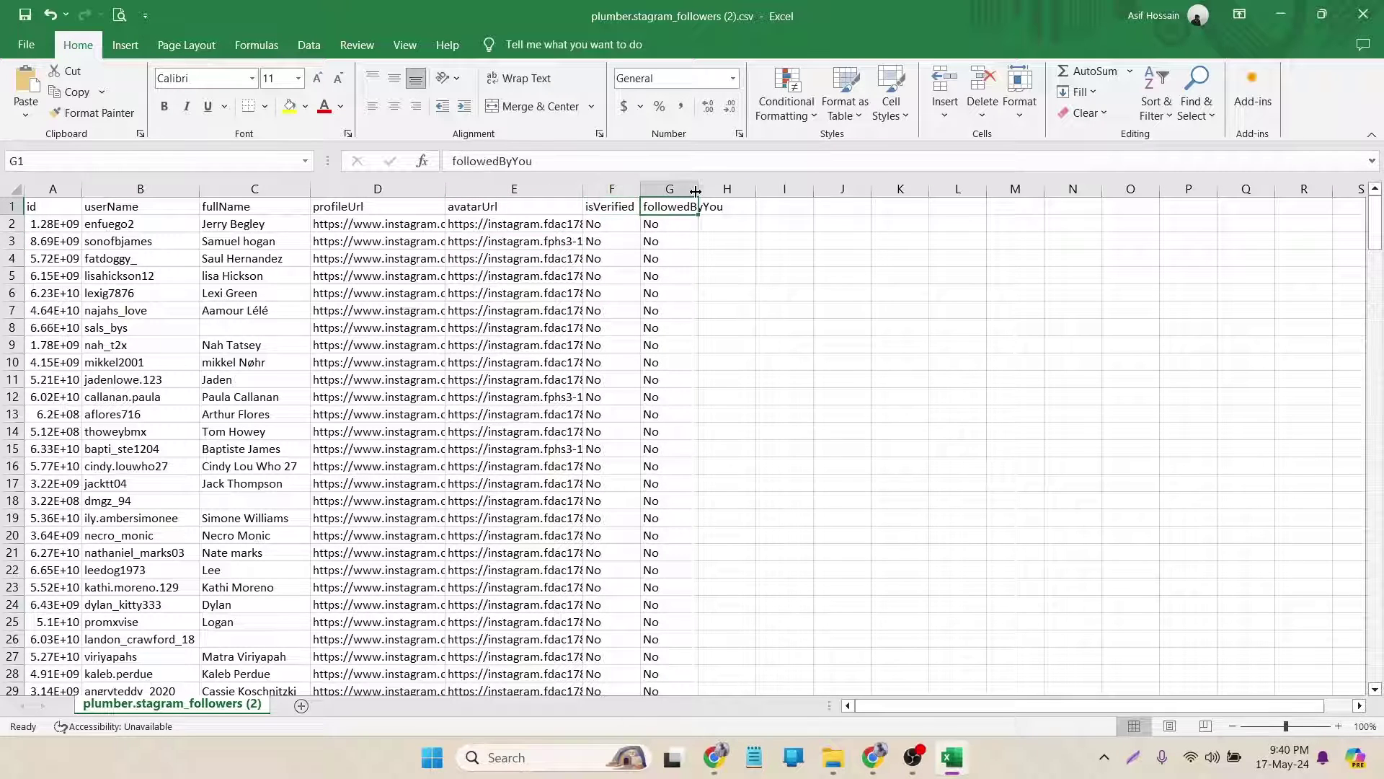
drag(696, 191, 504, 186)
Step: Delete the id, avatarUrl, isVerified and followedByYou columns, then copy columns A:C
click(823, 224)
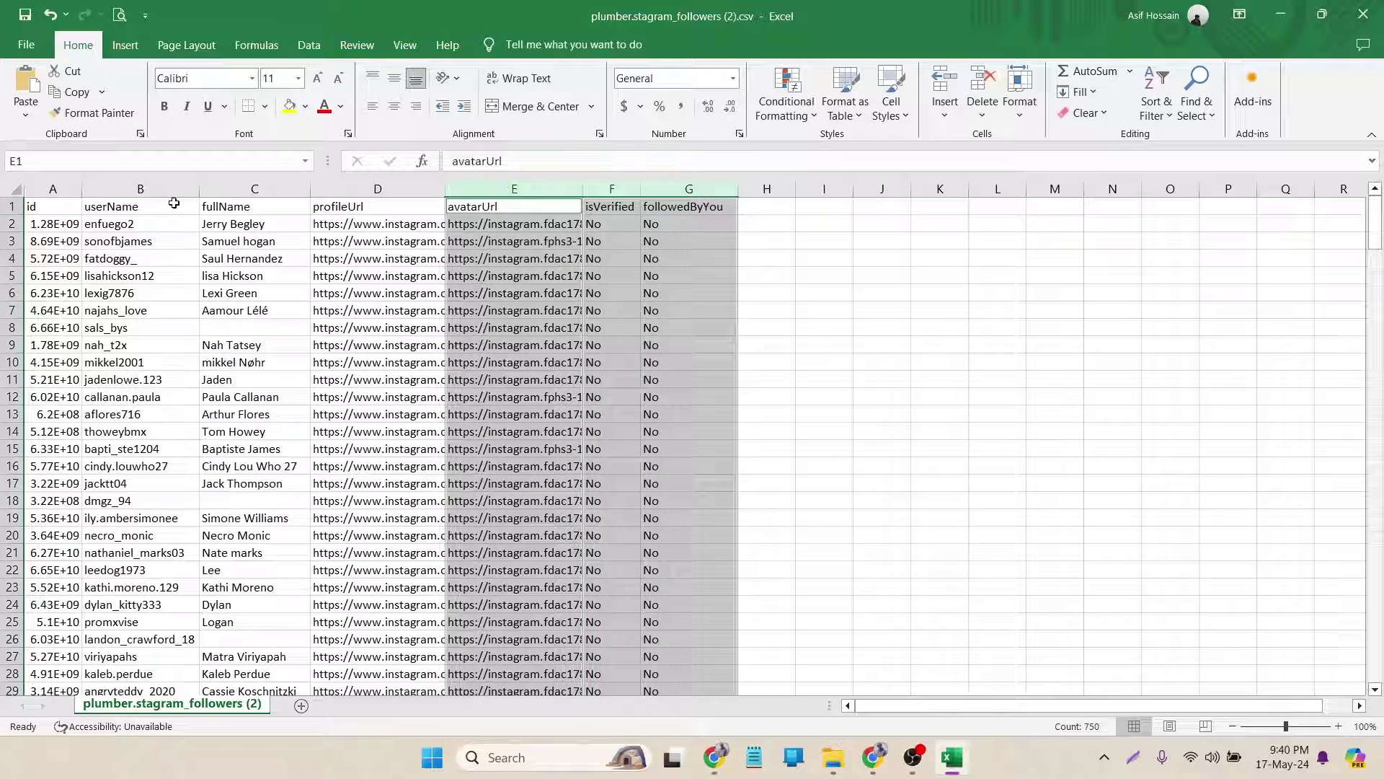
ctrl+click(54, 189)
right_click(51, 191)
click(109, 366)
click(635, 290)
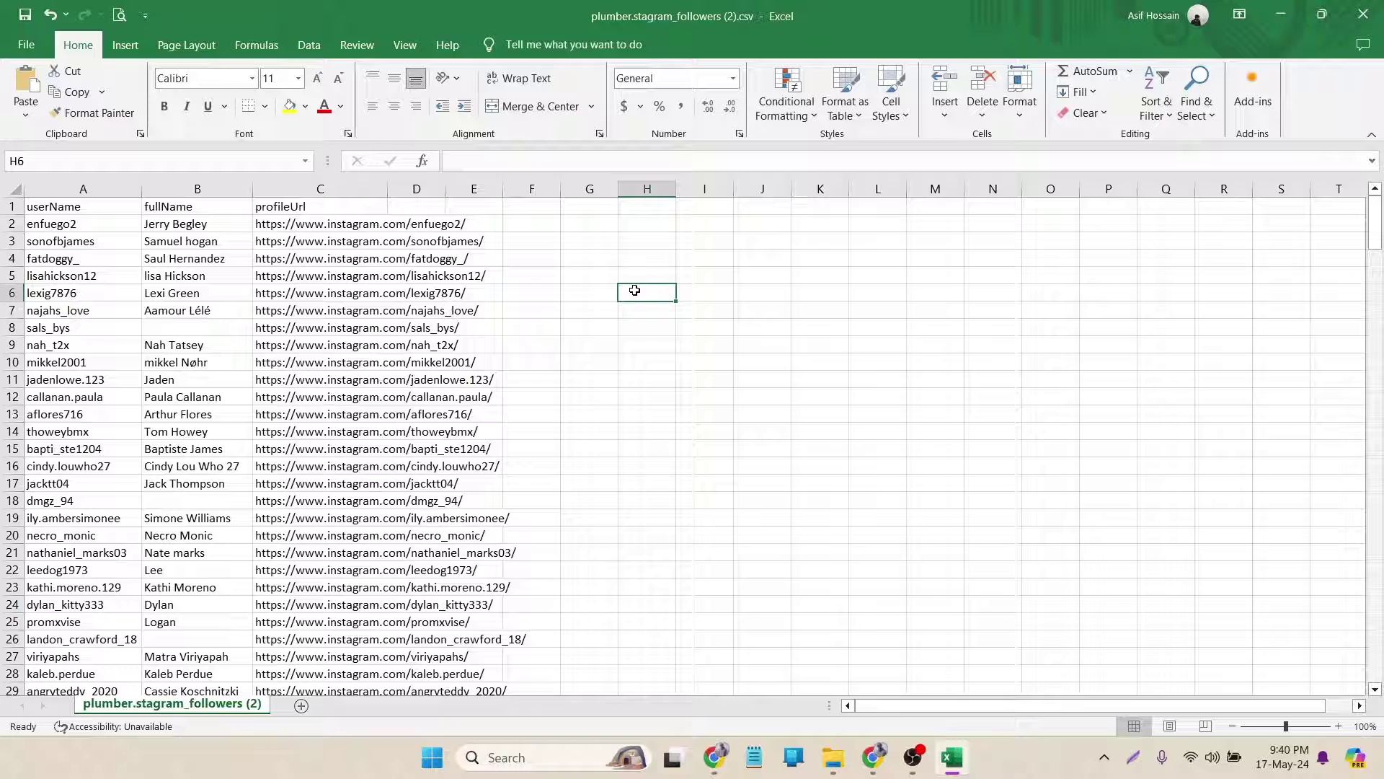
drag(321, 189, 116, 183)
key(ctrl+c)
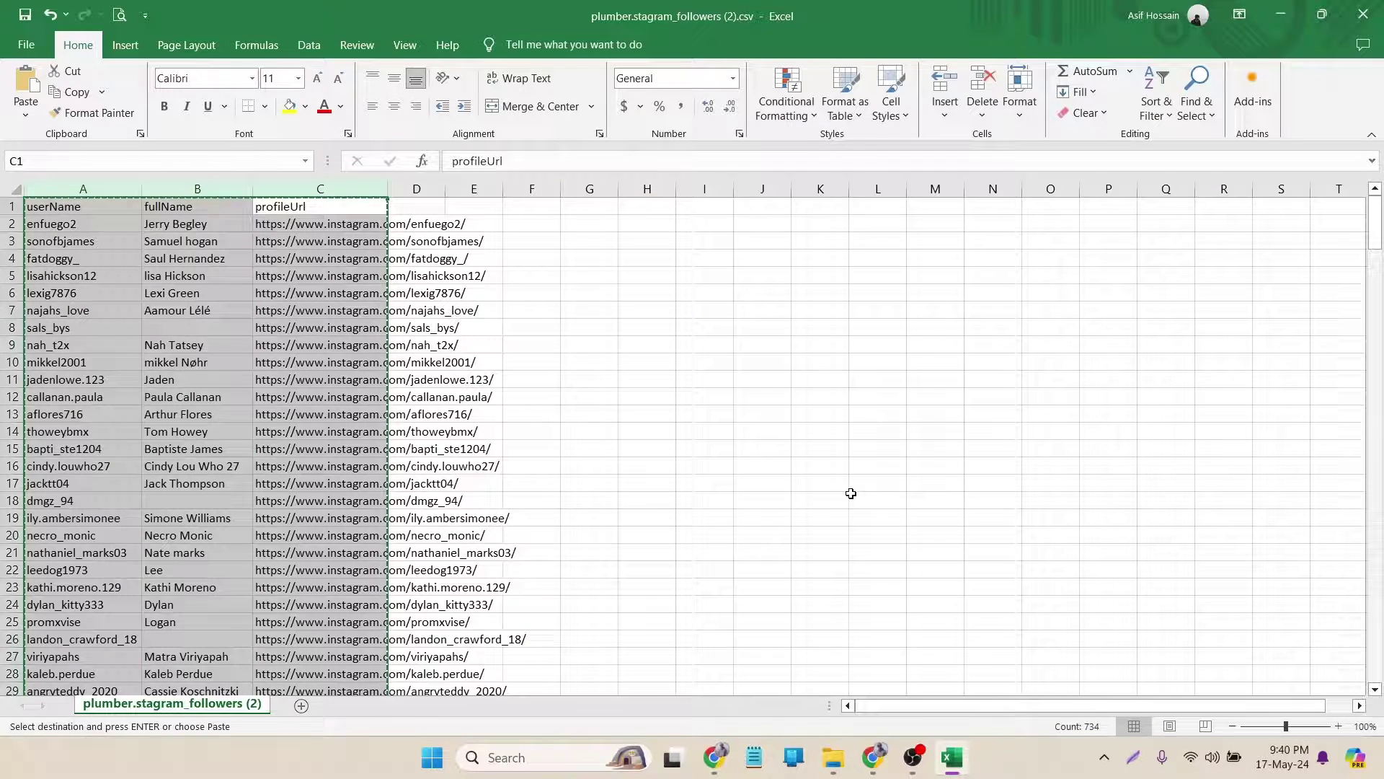
Step: Paste the follower columns at A1 of the Ig Followers Scraped List sheet
click(875, 764)
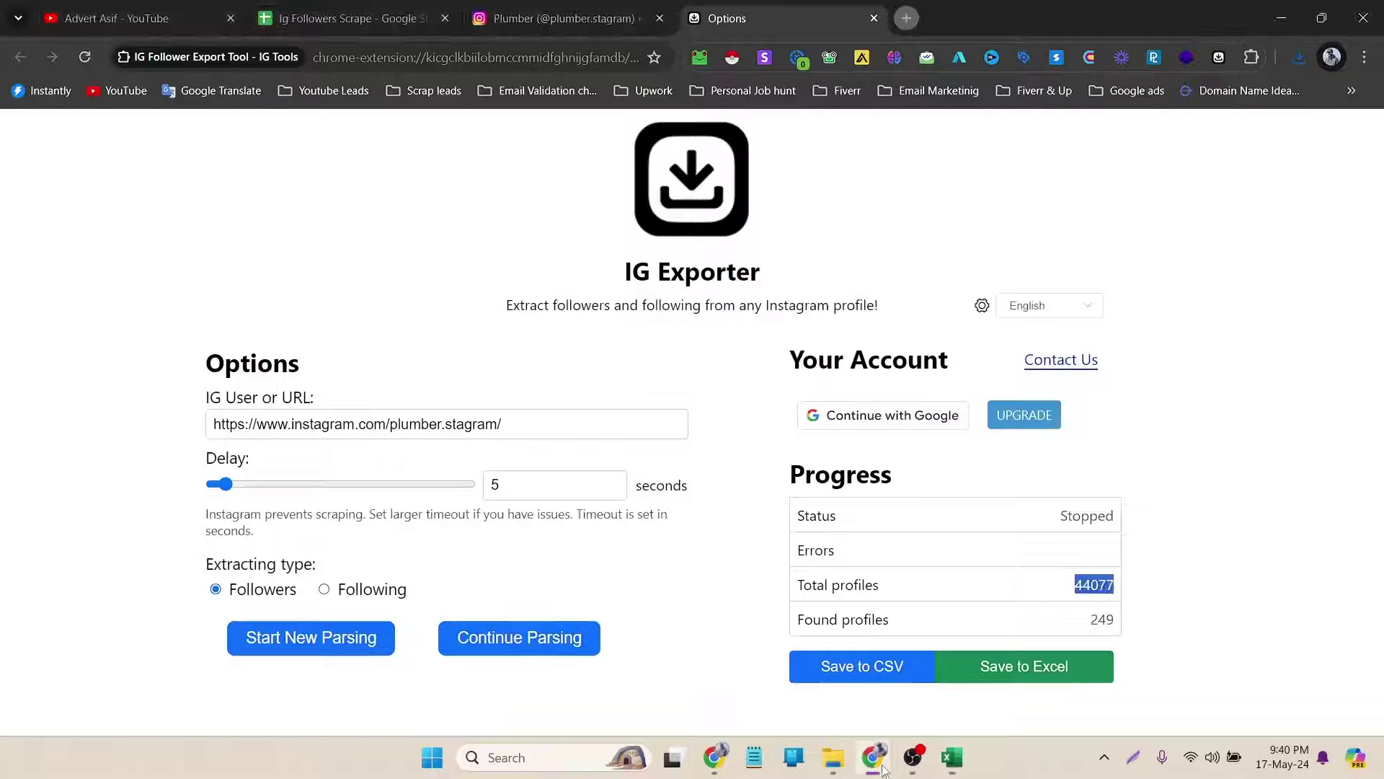
click(388, 7)
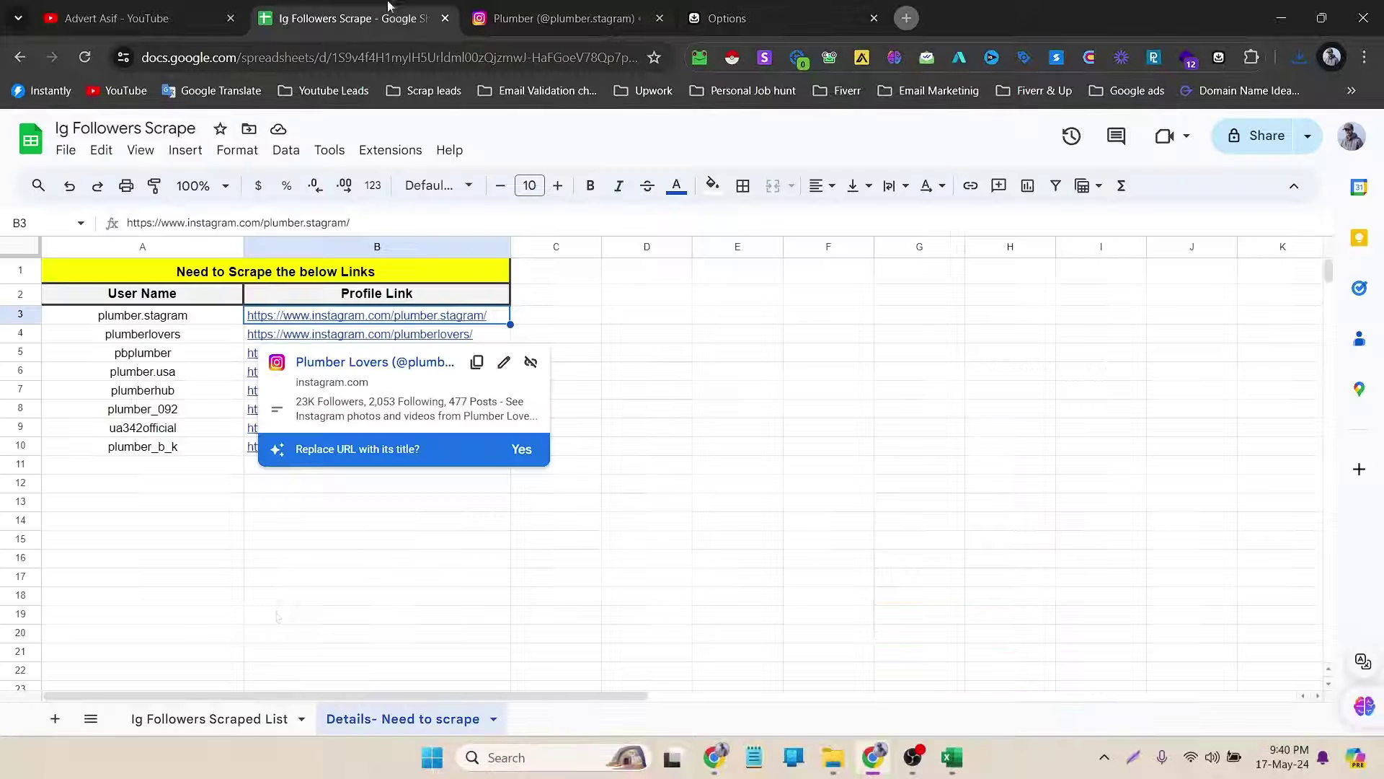
click(214, 727)
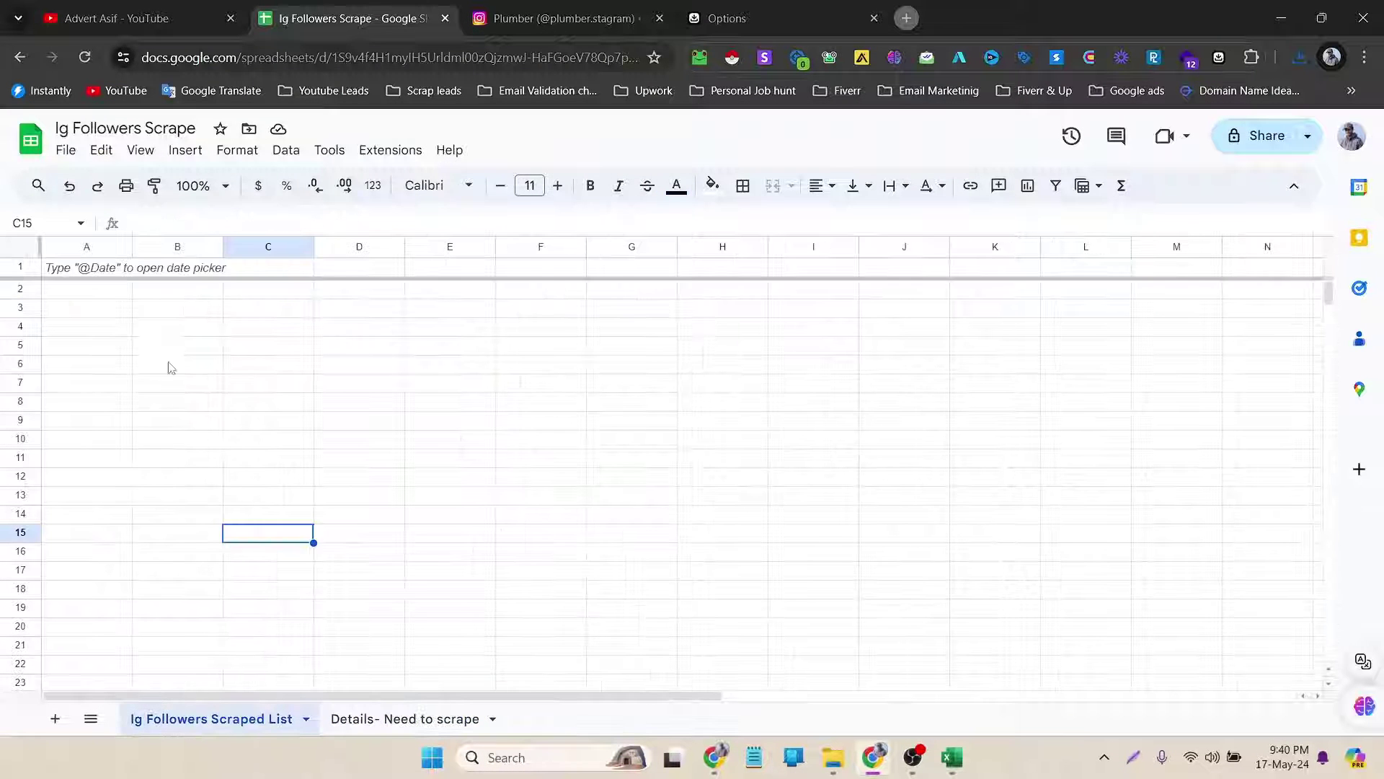
click(93, 273)
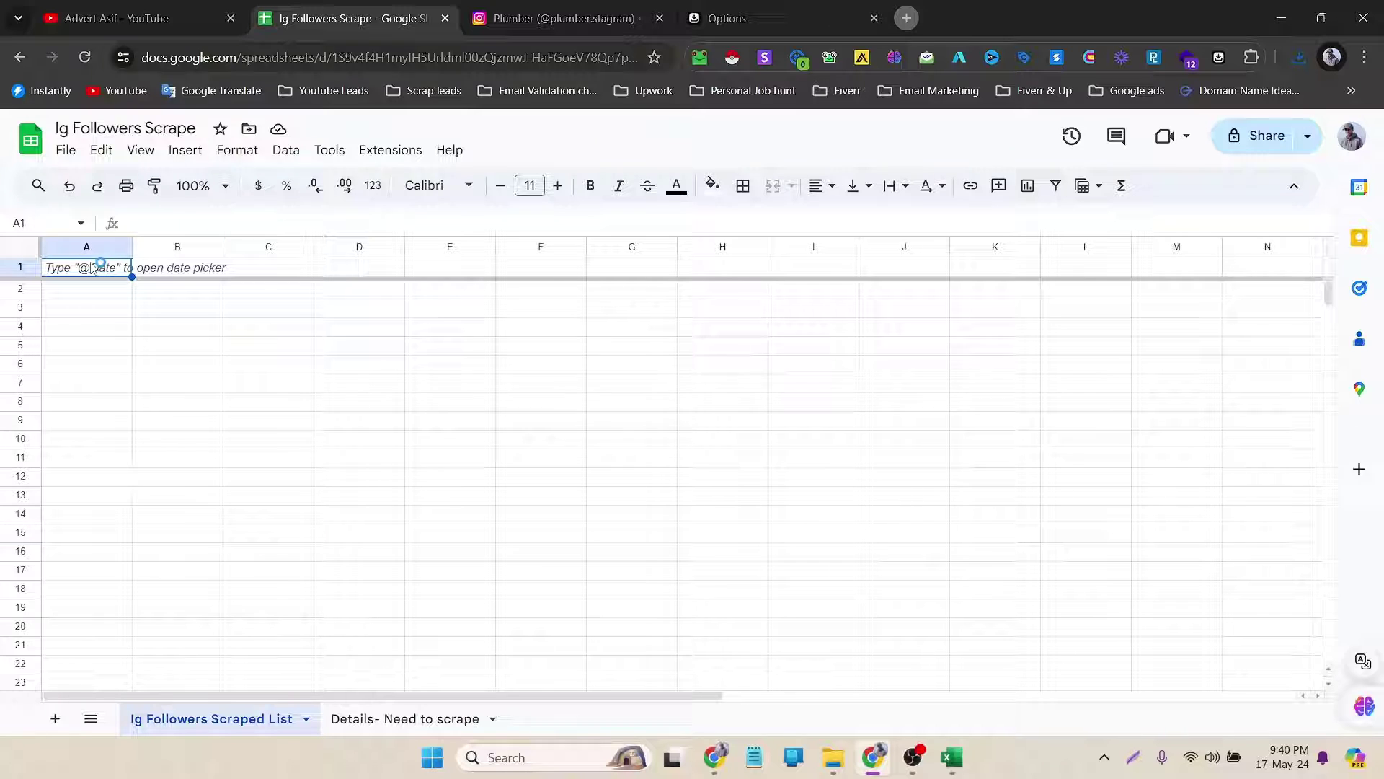
key(ctrl+v)
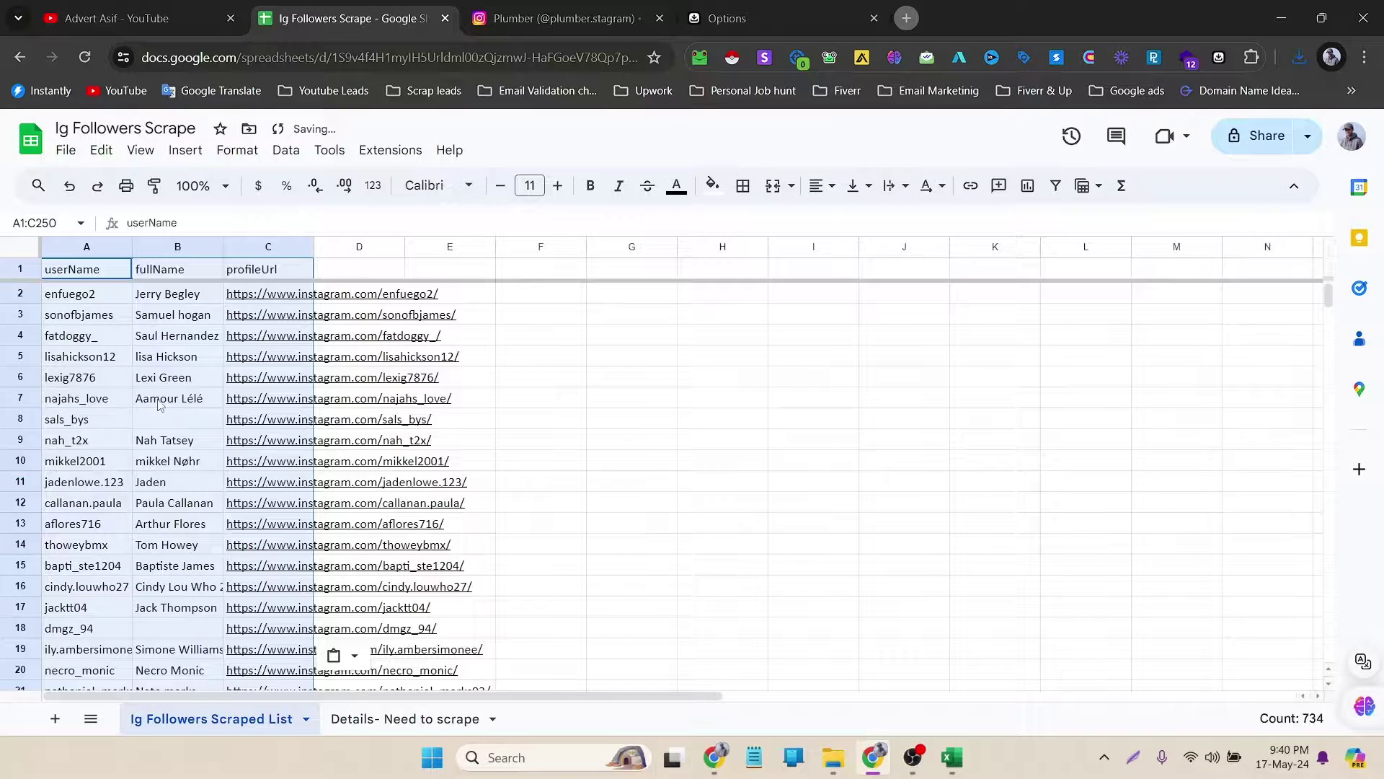
Step: Scroll through the pasted rows to check them, then go back to the exporter page
scroll(520, 432, down, 2)
scroll(519, 404, up, 1)
scroll(1334, 364, down, 15)
drag(1329, 317, 1327, 389)
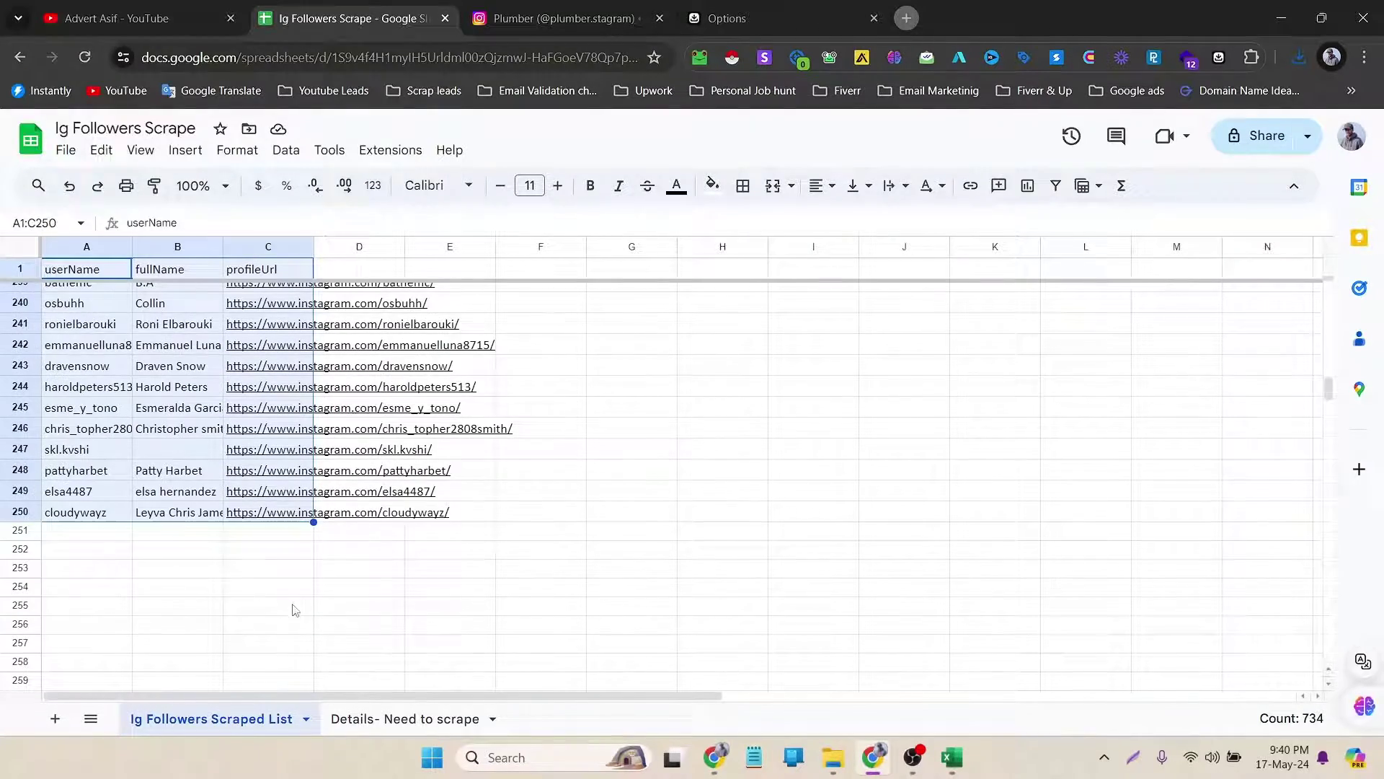
click(104, 500)
key(Right)
key(Right)
key(Right)
key(Right)
key(Right)
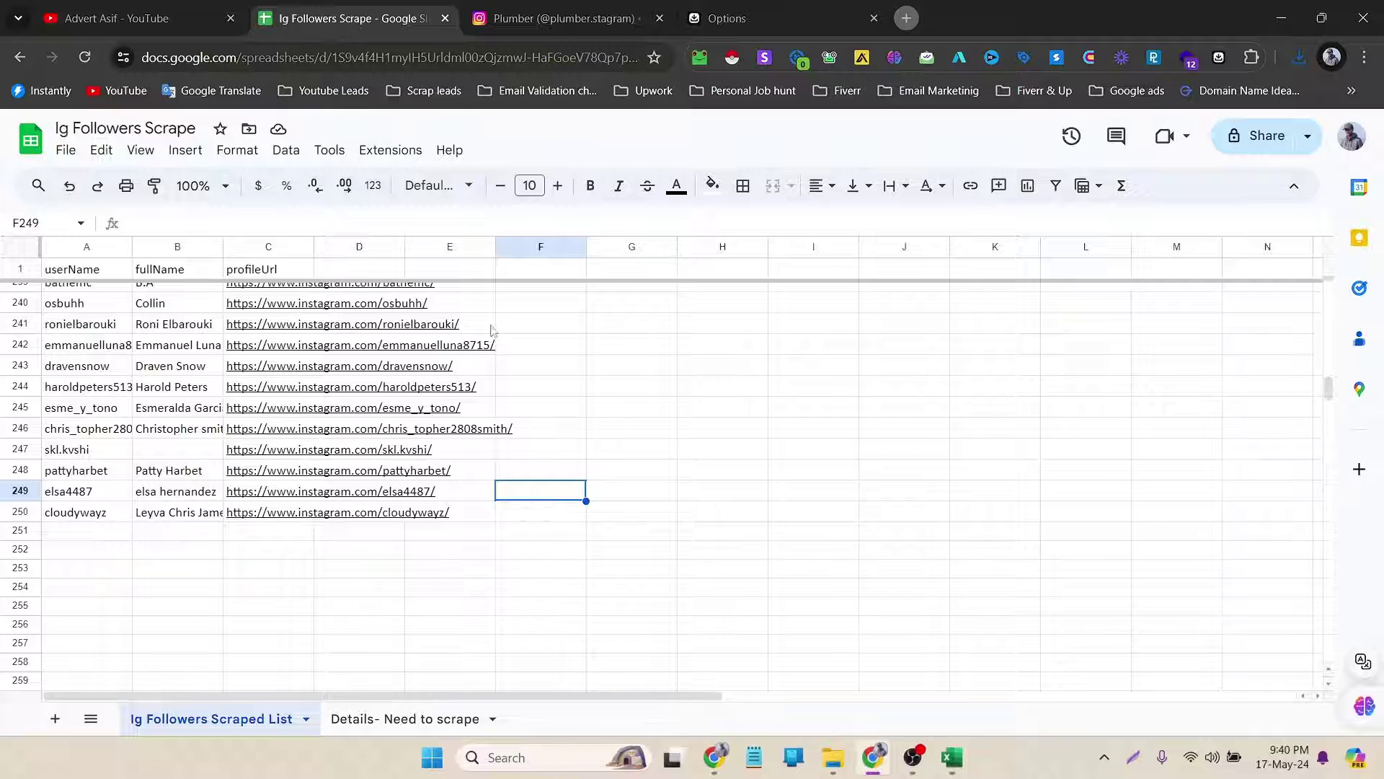
click(727, 18)
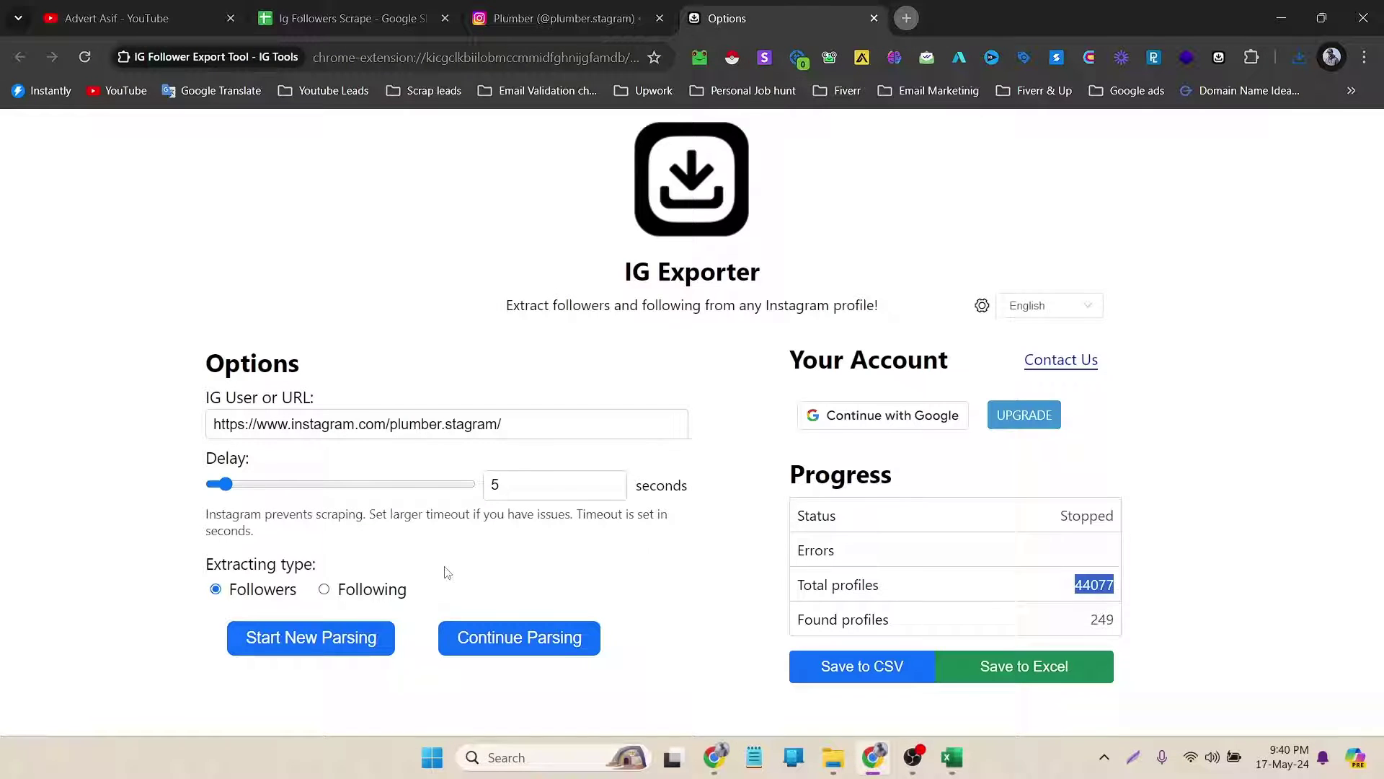
Step: Check the plumber.stagram profile, then select its address in the exporter's profile field
click(534, 15)
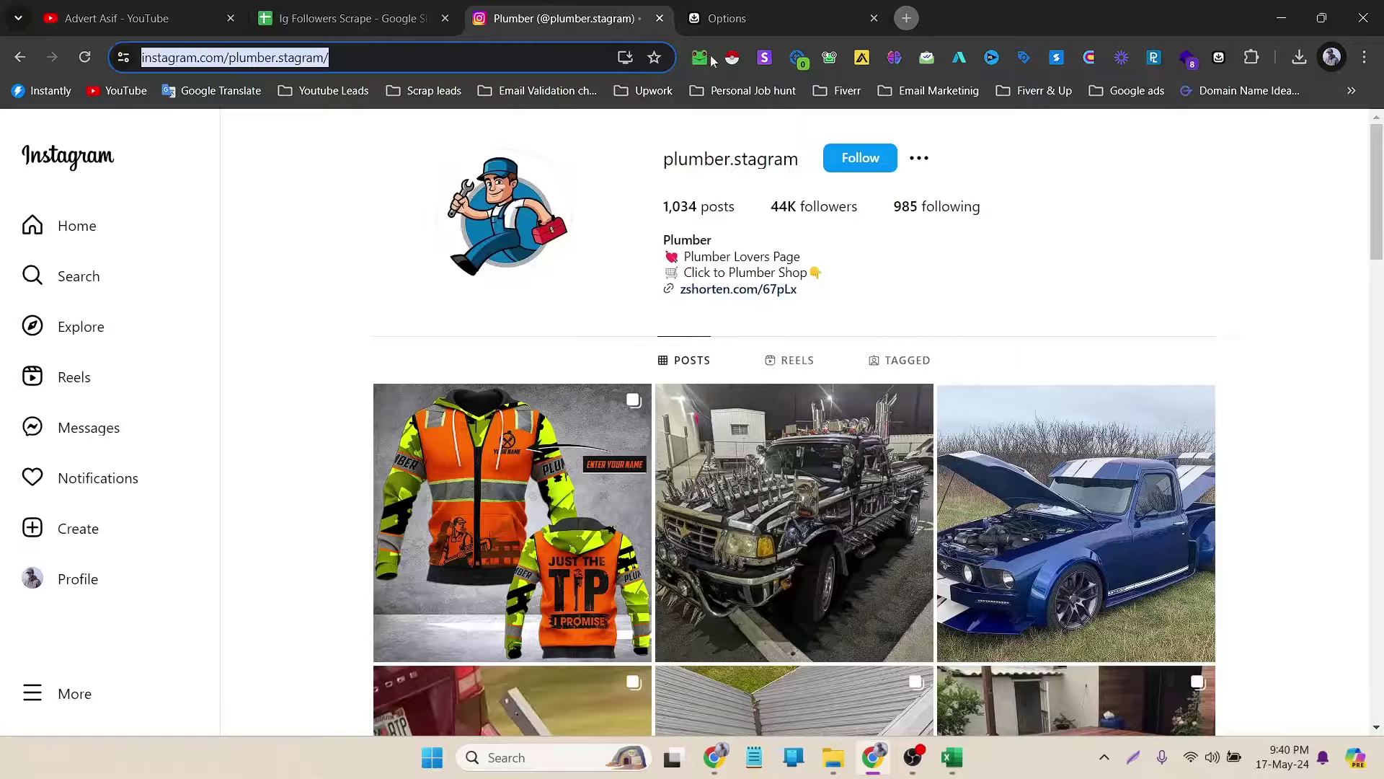
click(744, 15)
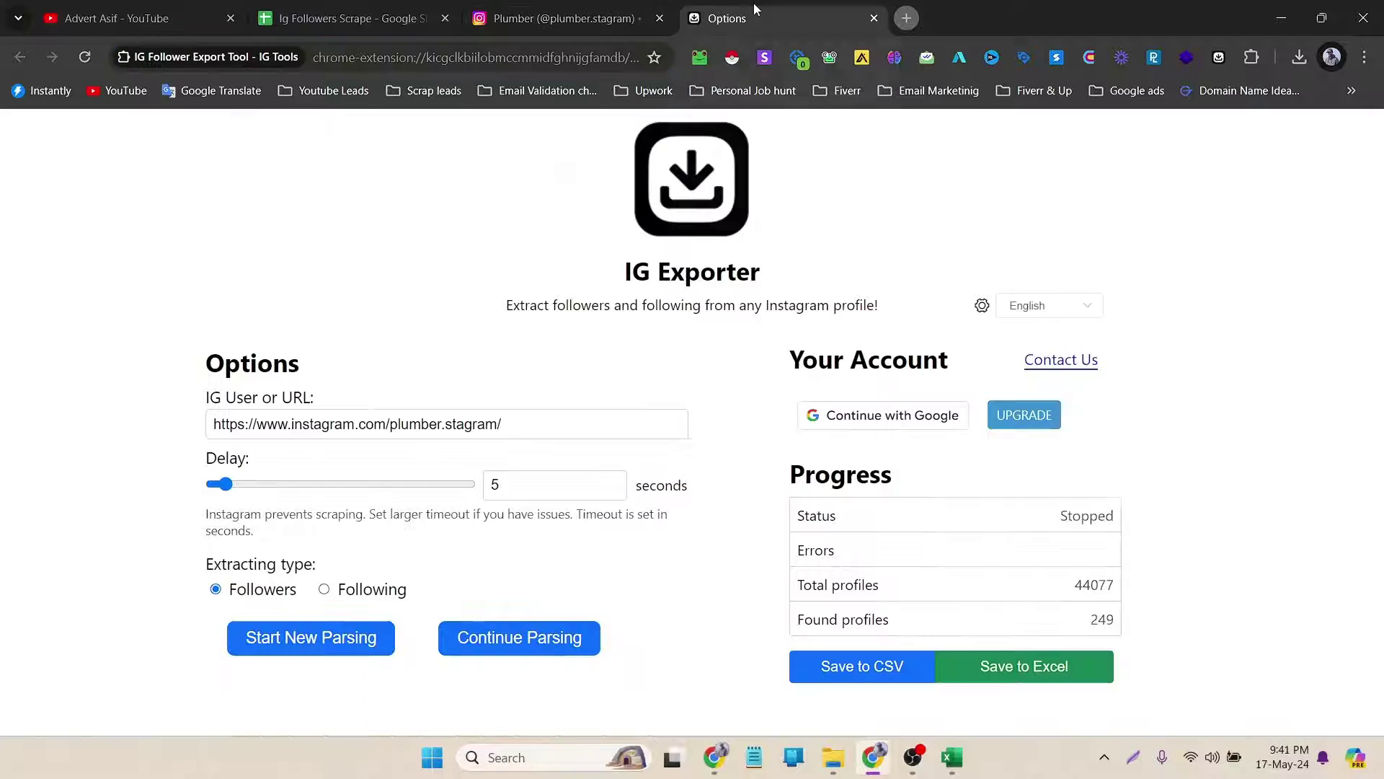
double_click(237, 430)
click(127, 431)
triple_click(234, 423)
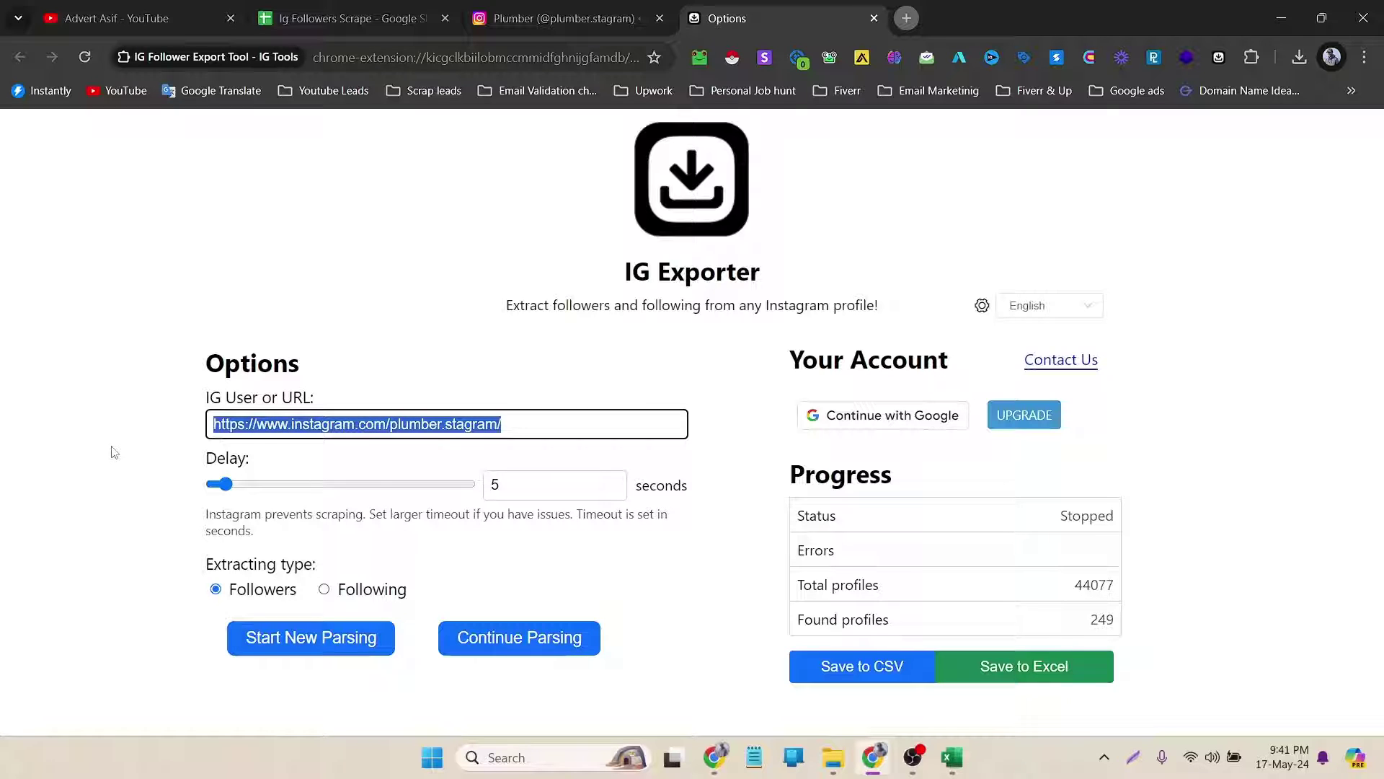
key(Return)
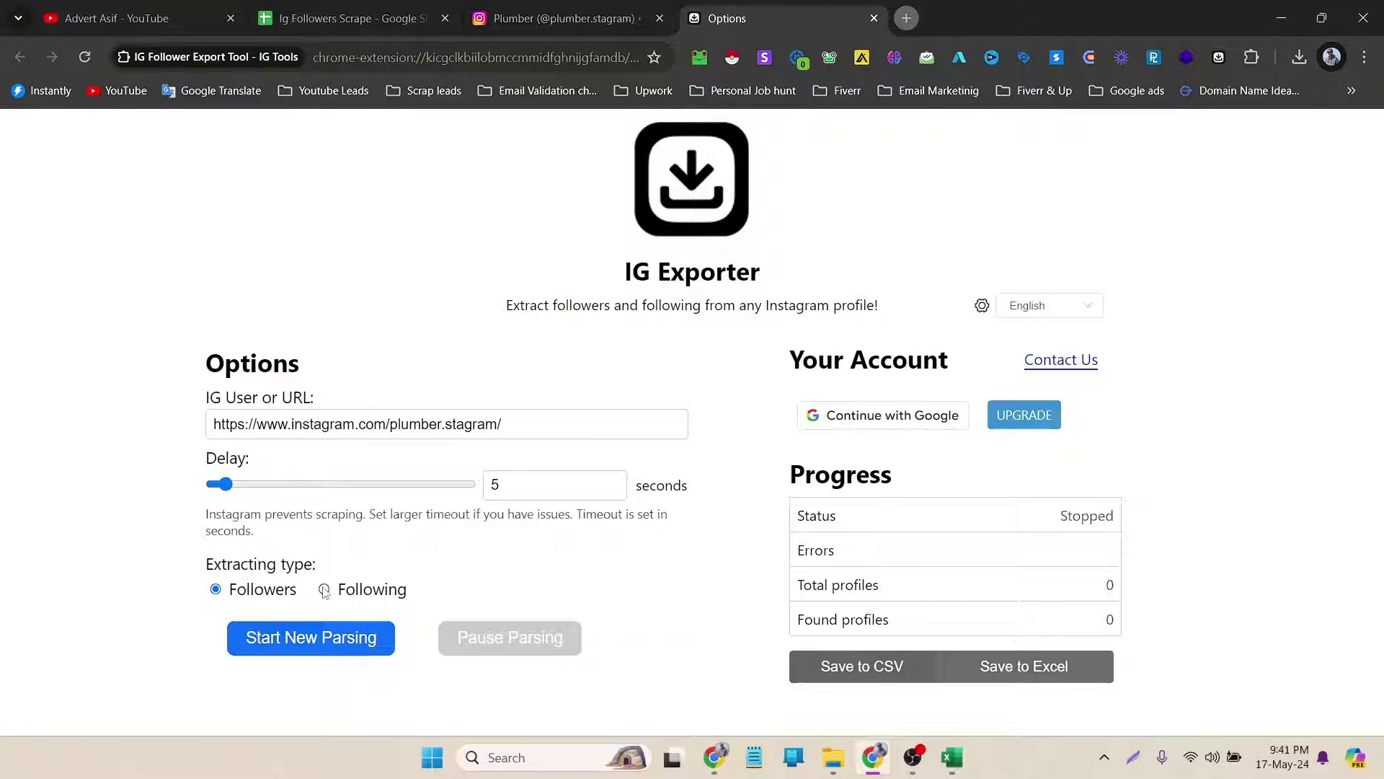
Step: Scrape the accounts plumber.stagram follows and stop at 196 of 985 profiles
click(335, 640)
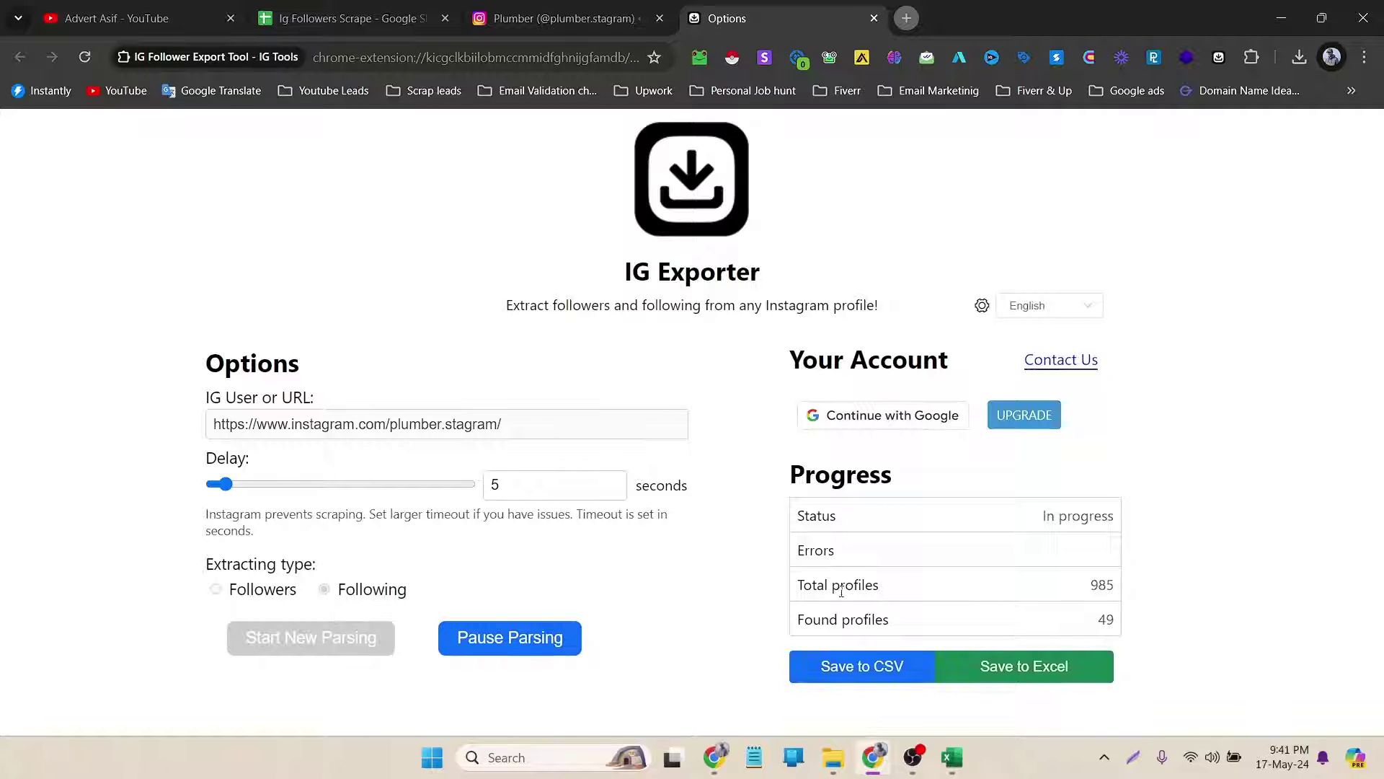
double_click(1100, 589)
click(1151, 625)
click(542, 649)
Step: Save plumber.stagram_following.csv and copy its userName, fullName and profileUrl columns in Excel
click(828, 671)
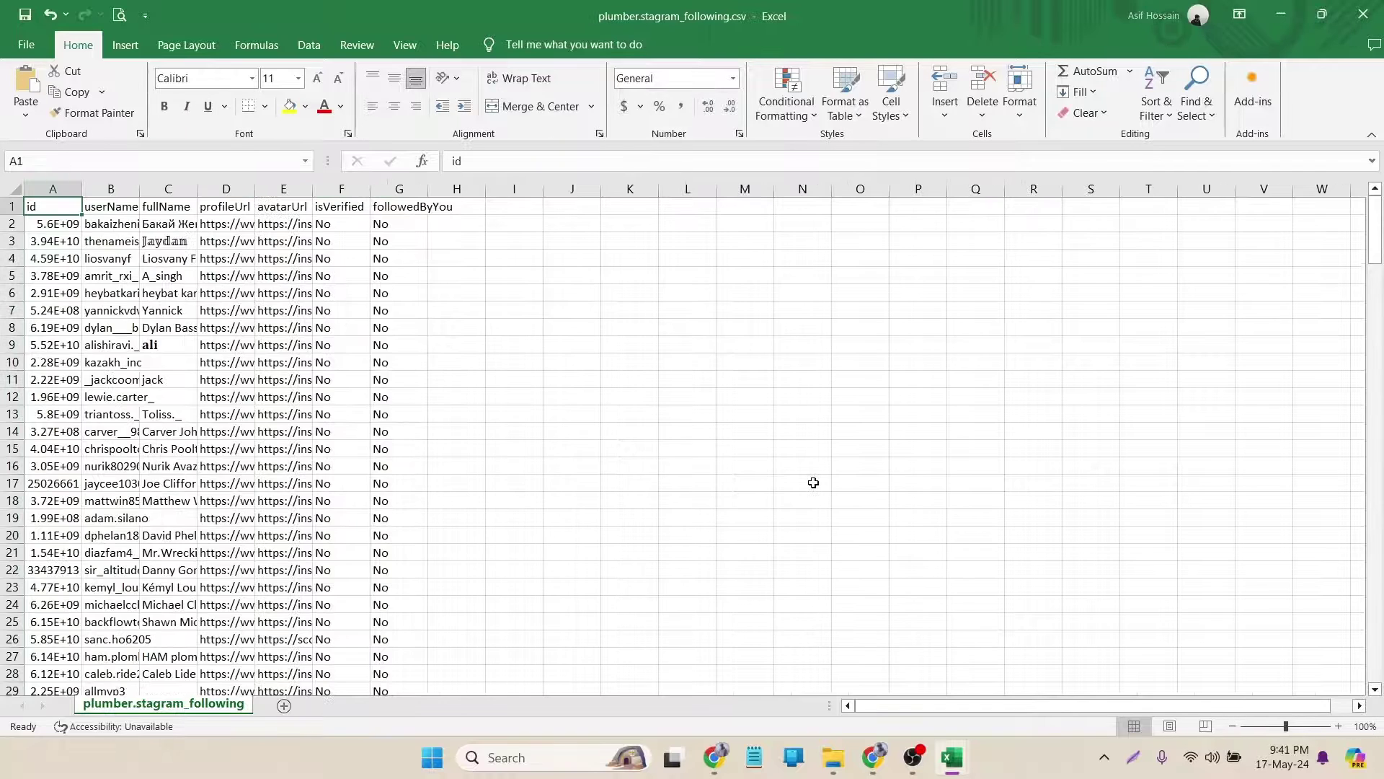
click(494, 223)
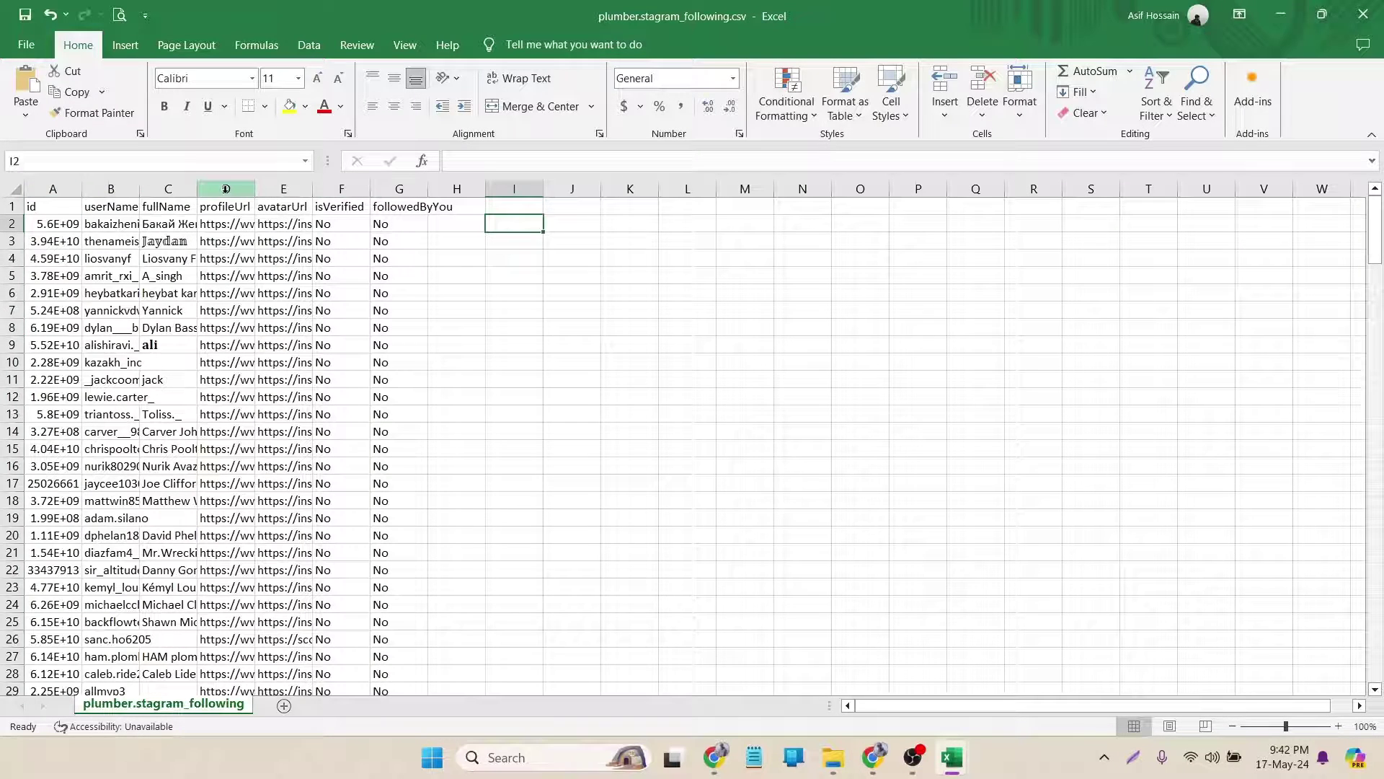
drag(225, 189, 109, 189)
key(ctrl+c)
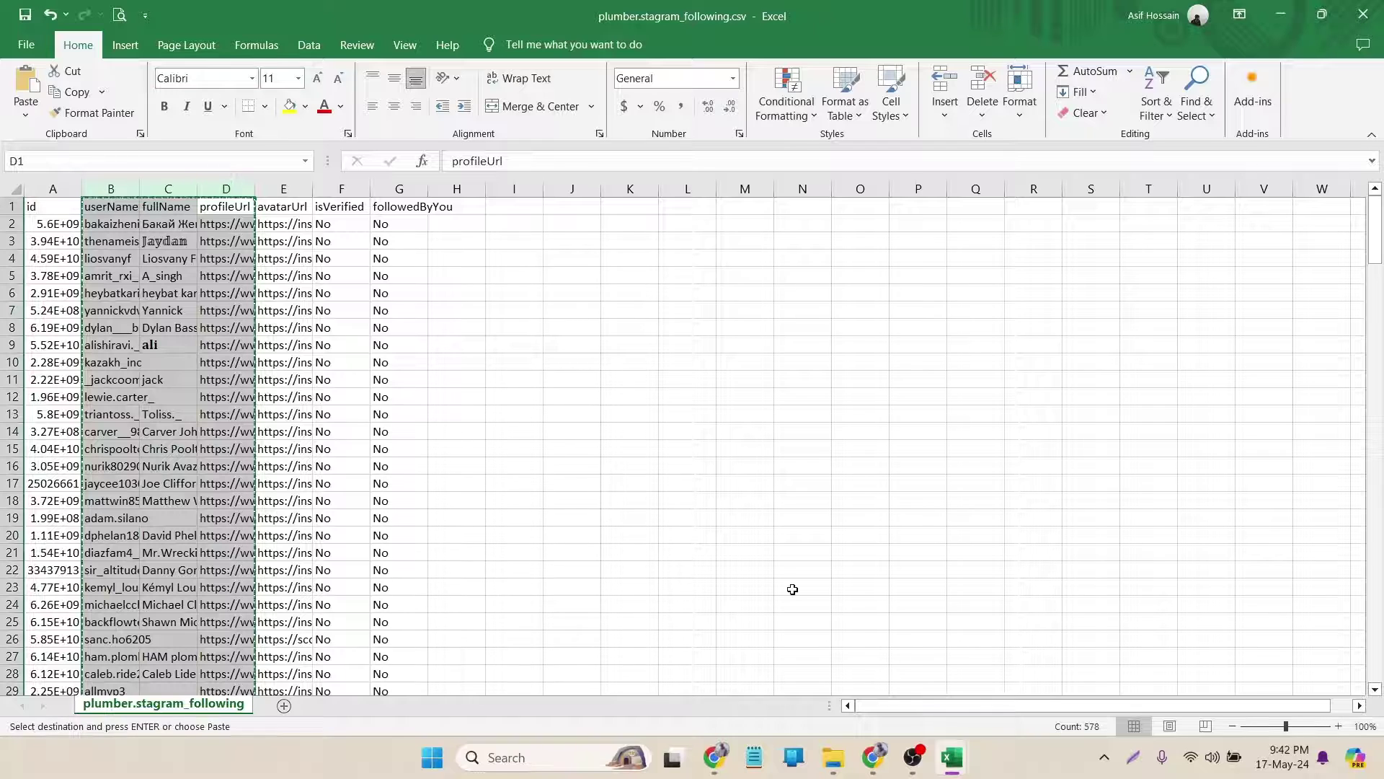
Step: Add a new sheet to the Ig Followers Scrape spreadsheet and paste the following list at A1
click(872, 757)
click(339, 18)
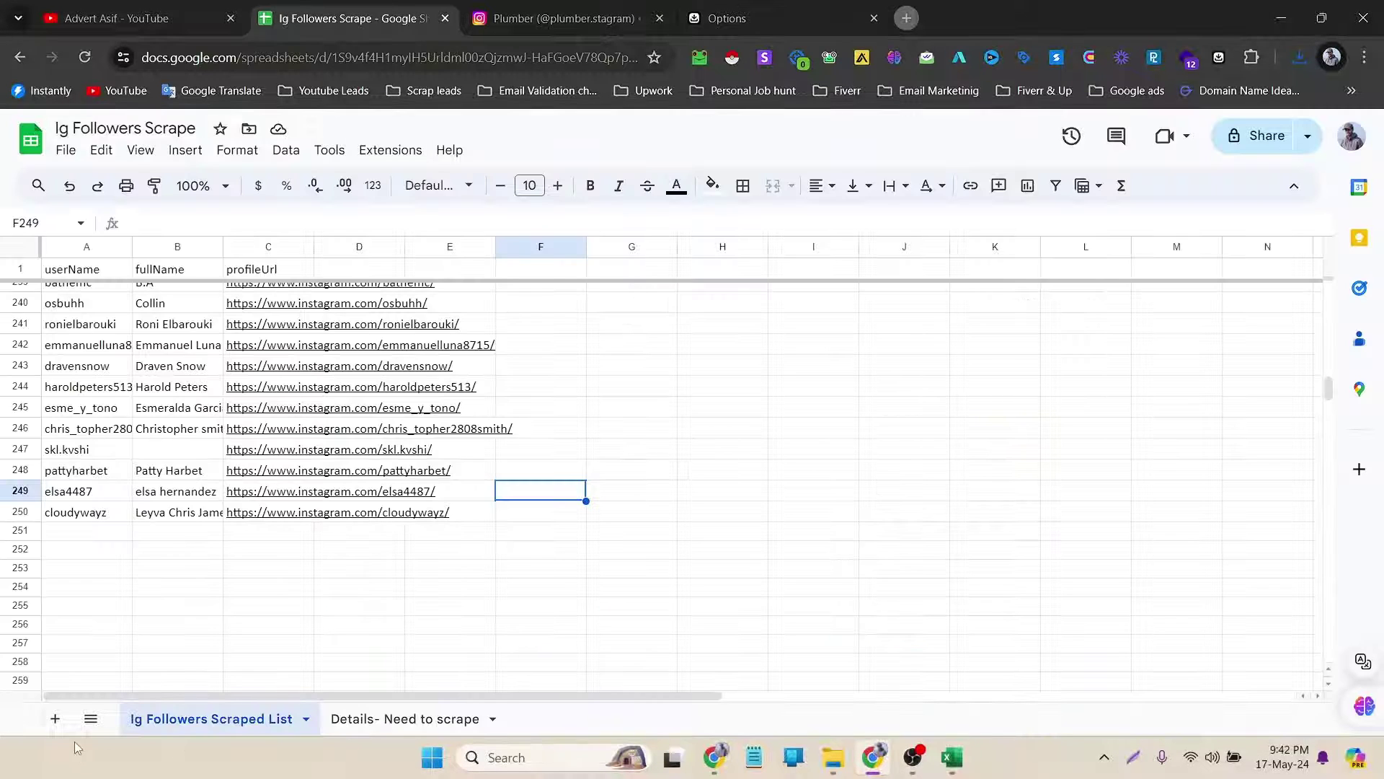
click(55, 718)
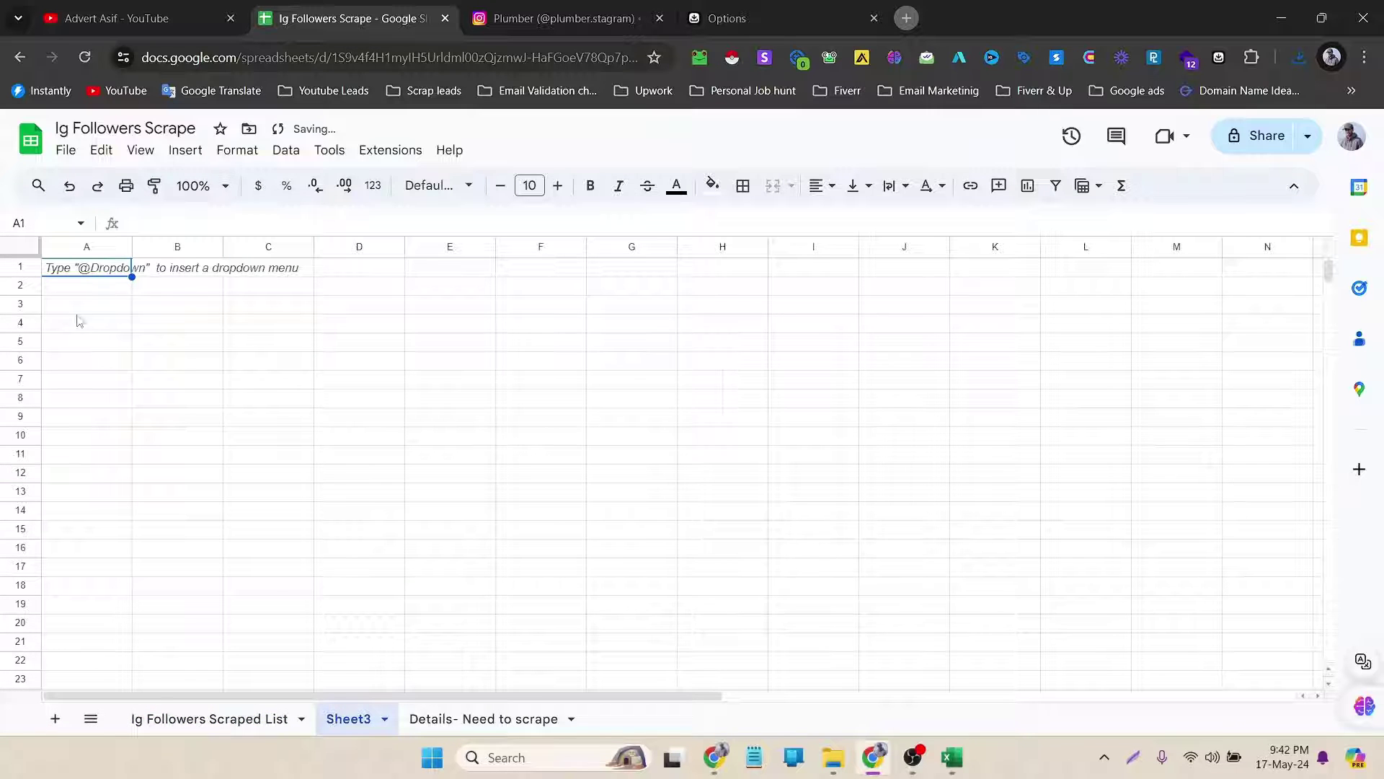
click(76, 275)
key(ctrl+v)
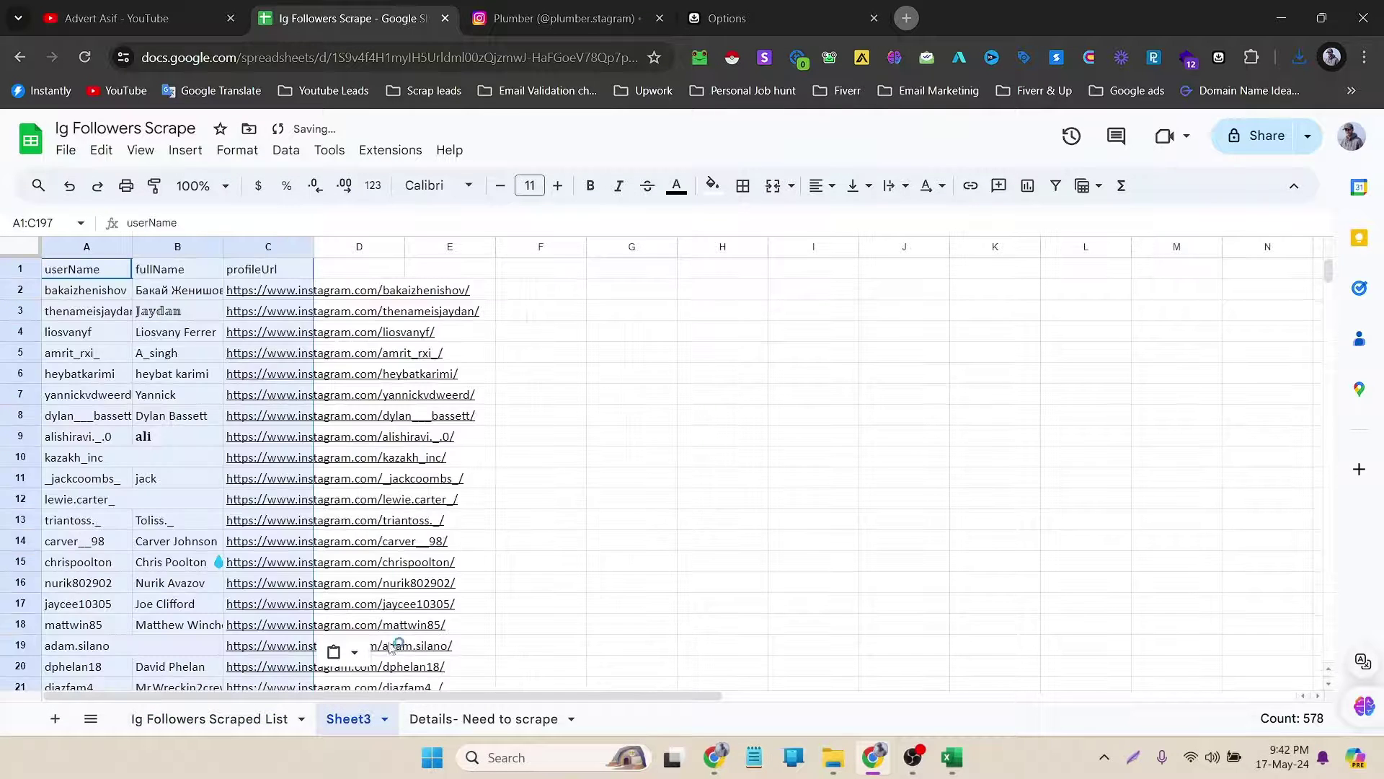
click(541, 541)
Step: Rename the new sheet to 'Following'
double_click(362, 718)
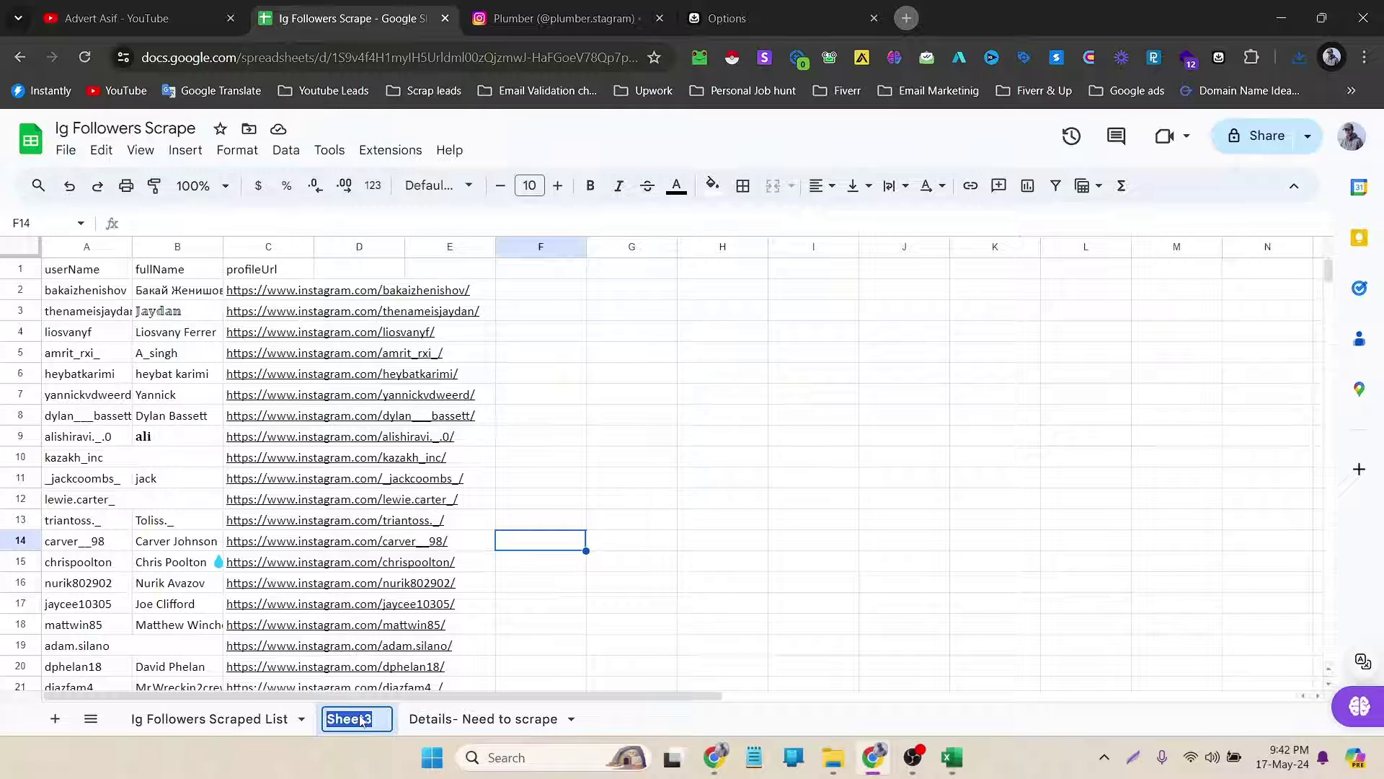
text(Followi)
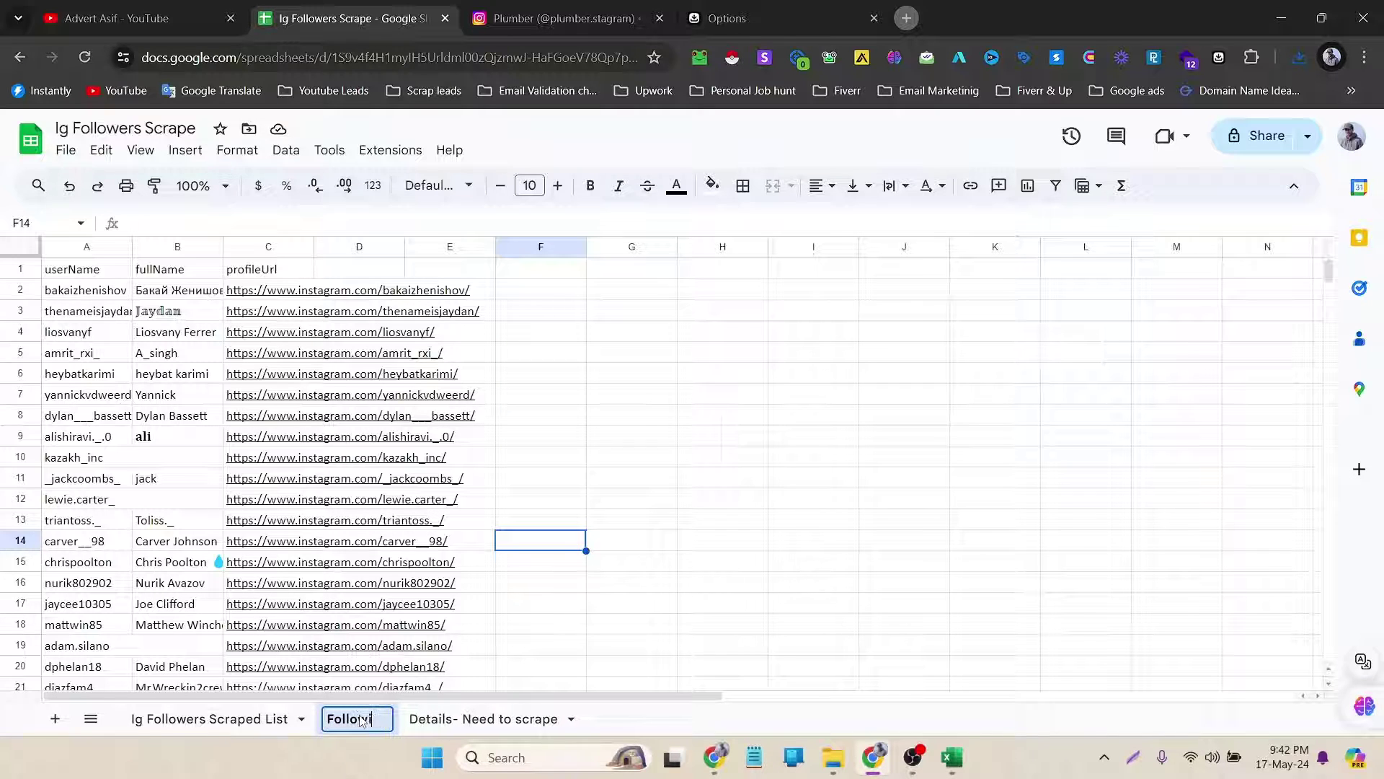
text(ng)
key(Return)
Step: Scroll down to confirm the pasted list ends at row 197
click(703, 504)
scroll(703, 505, down, 20)
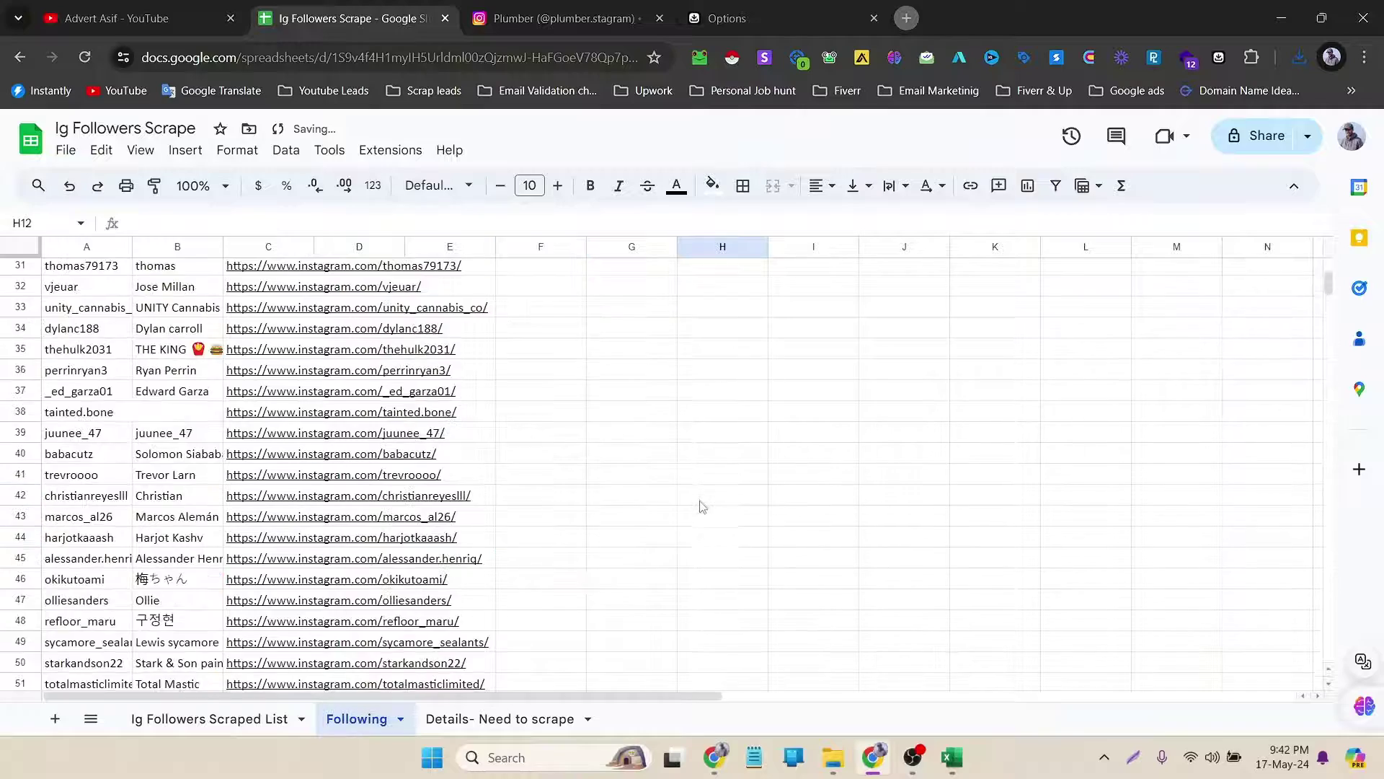
scroll(703, 505, down, 20)
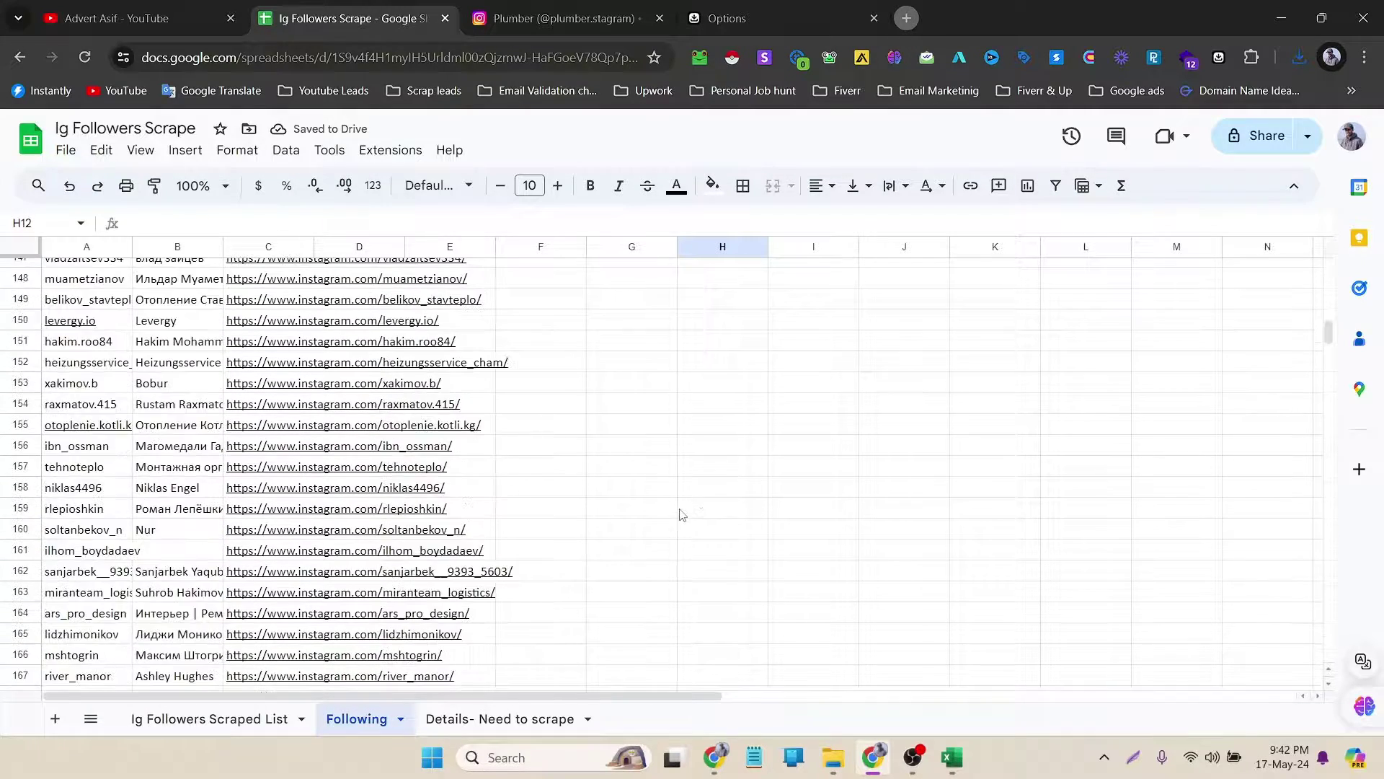
click(112, 311)
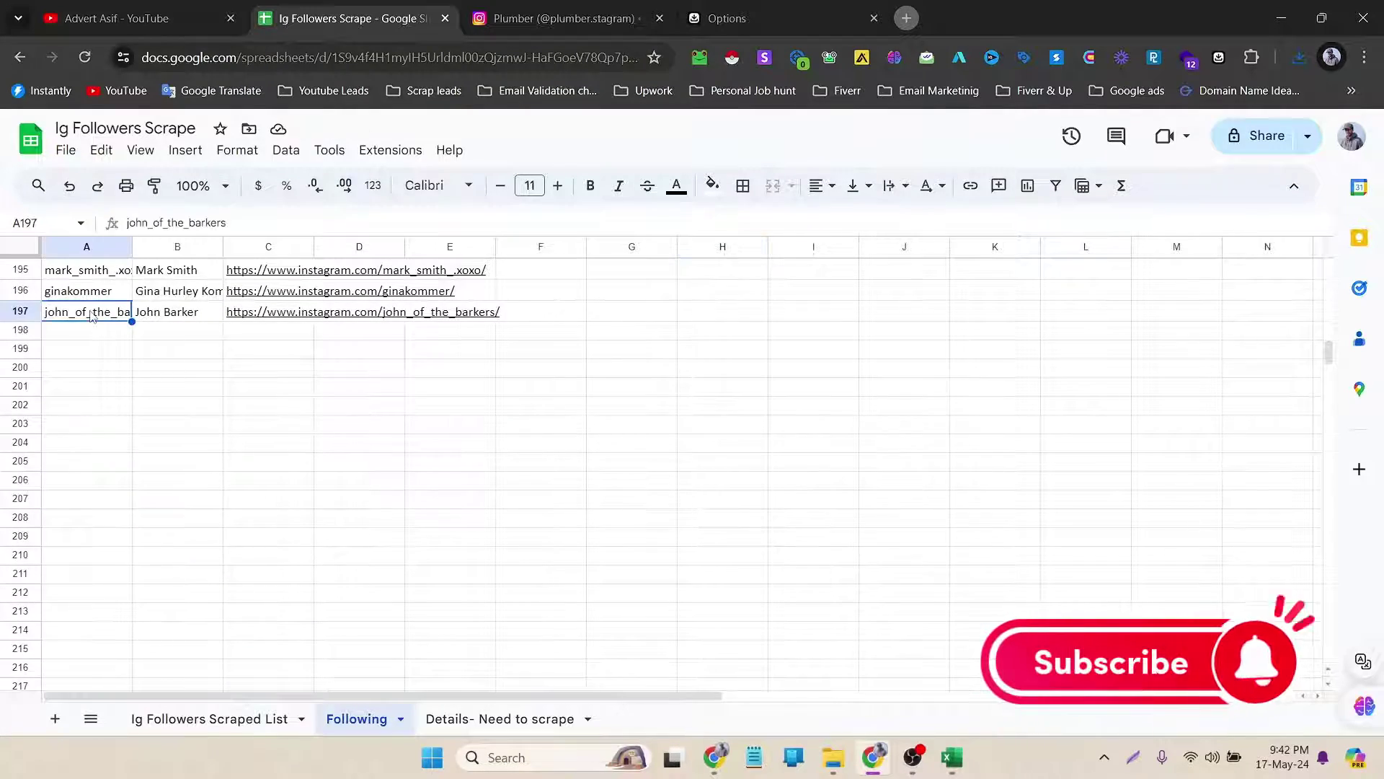
click(14, 311)
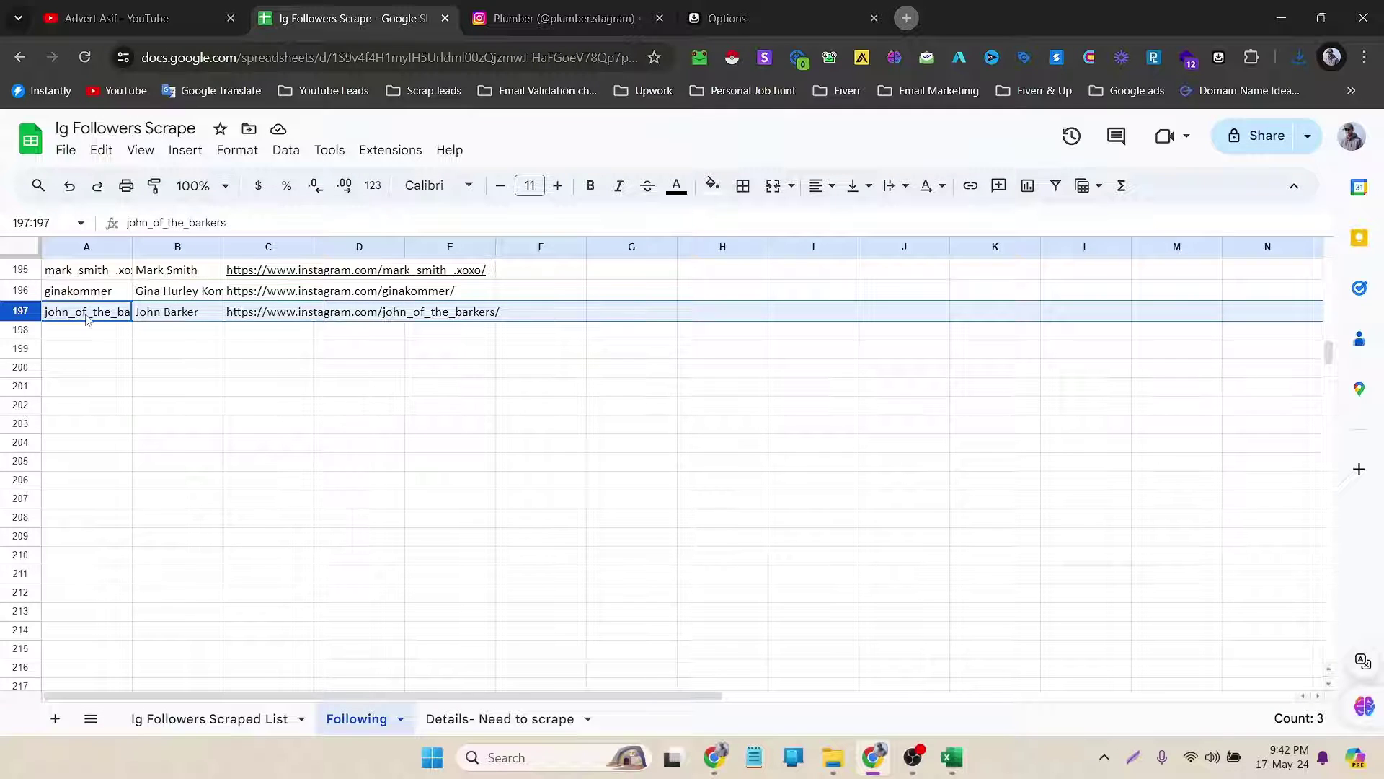
click(88, 318)
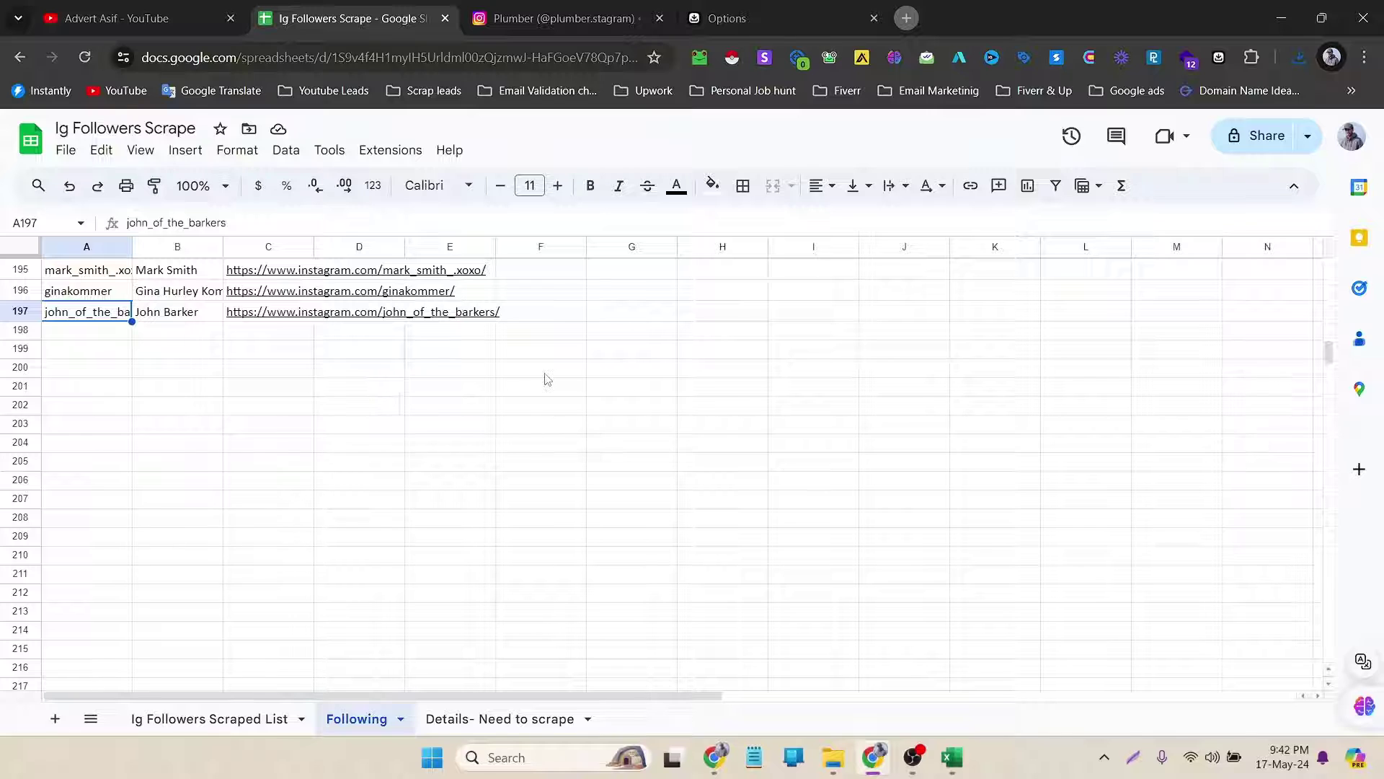
click(712, 388)
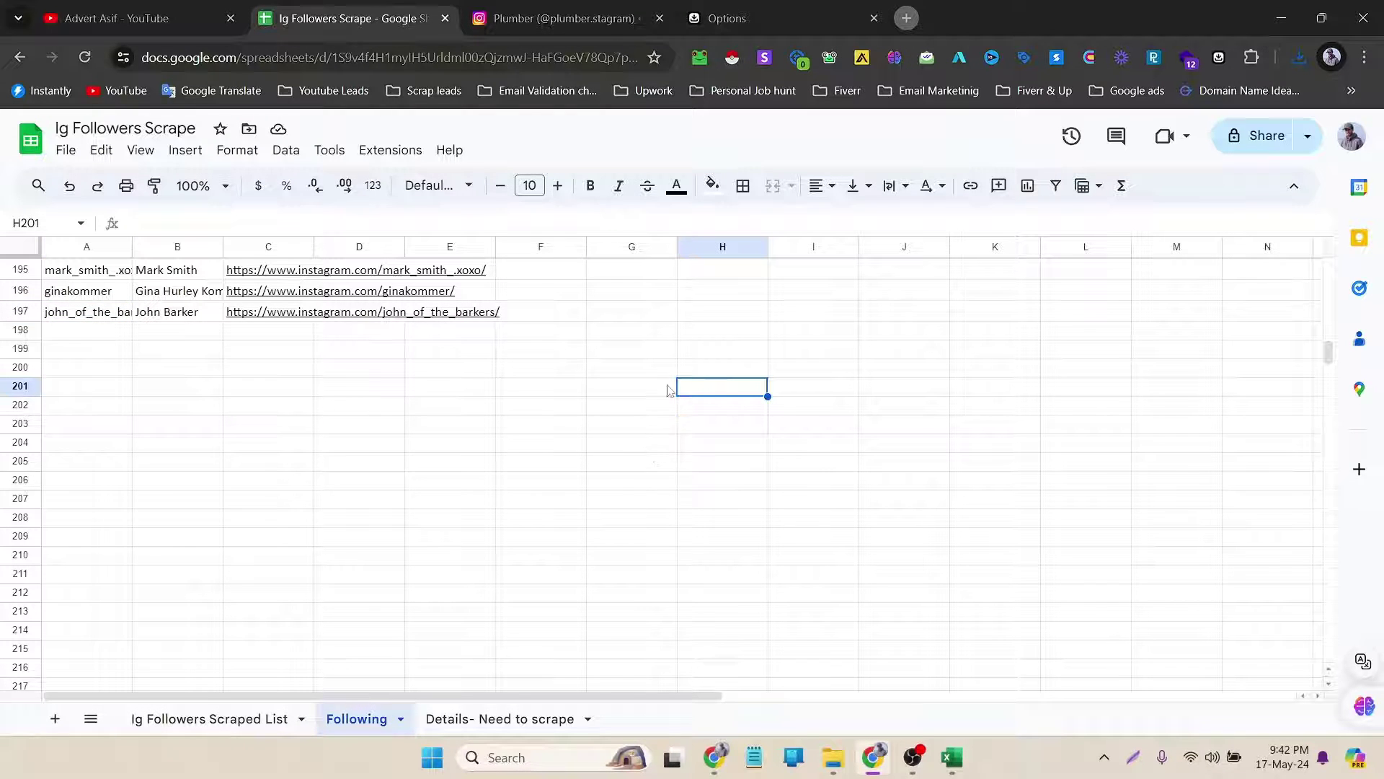
Step: Return to the Chrome Options tab of the IG Exporter, showing the stopped 196-of-985 scrape
click(732, 16)
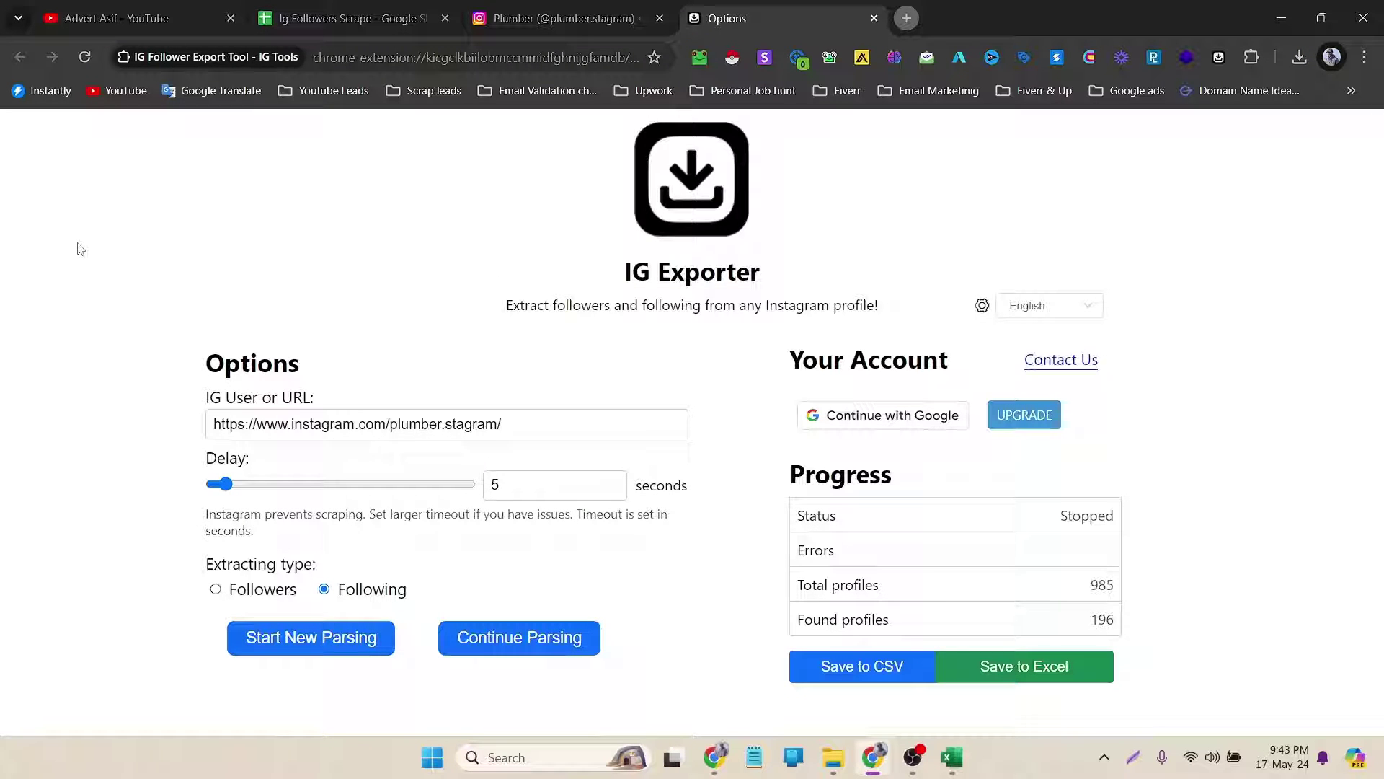